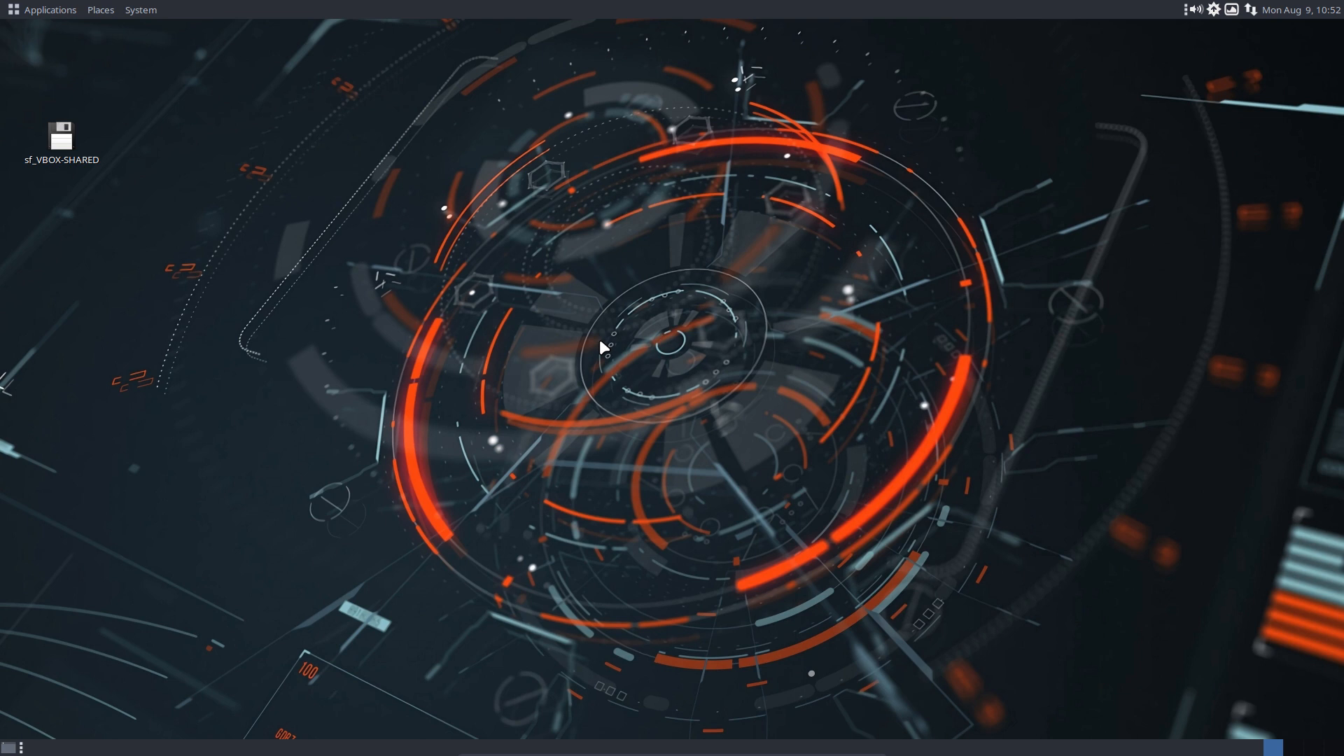
- View the MATE version information from the System menu and dismiss it
{"action": "left_click", "coordinate": [153, 11]}
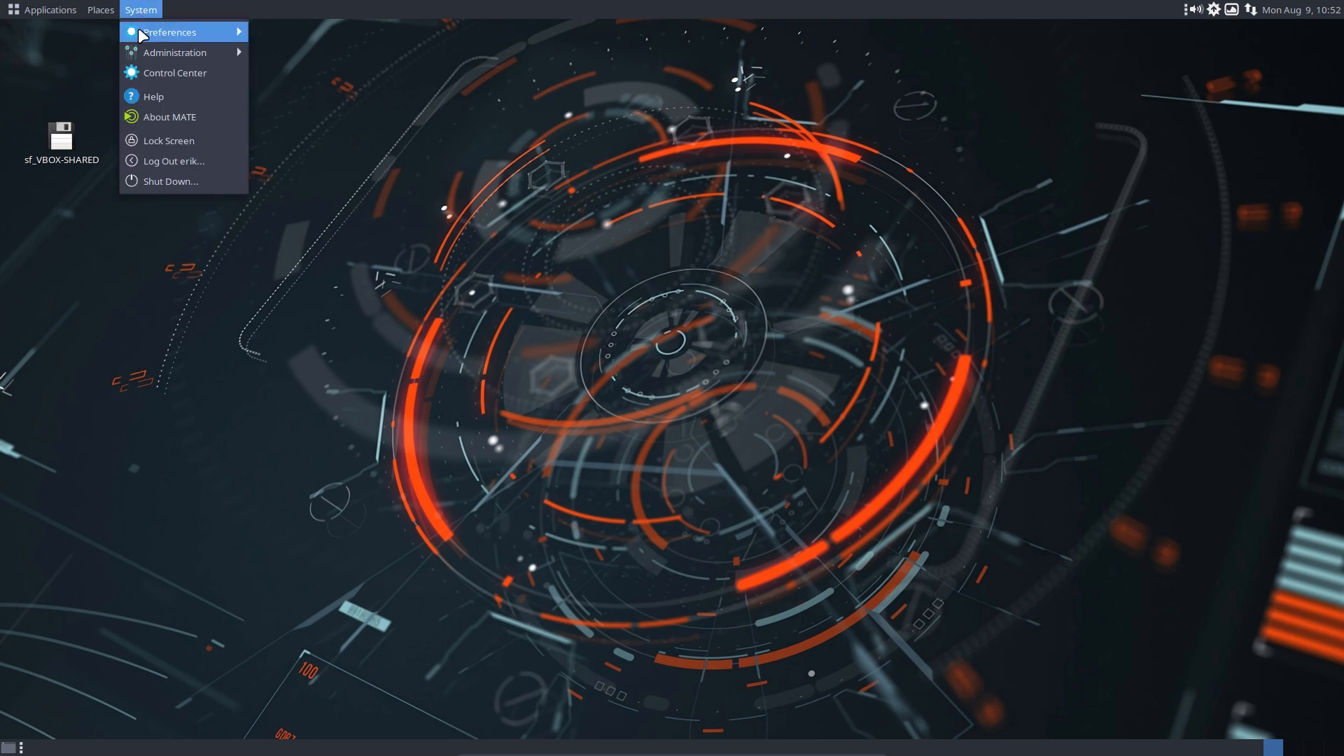
{"action": "left_click", "coordinate": [154, 112]}
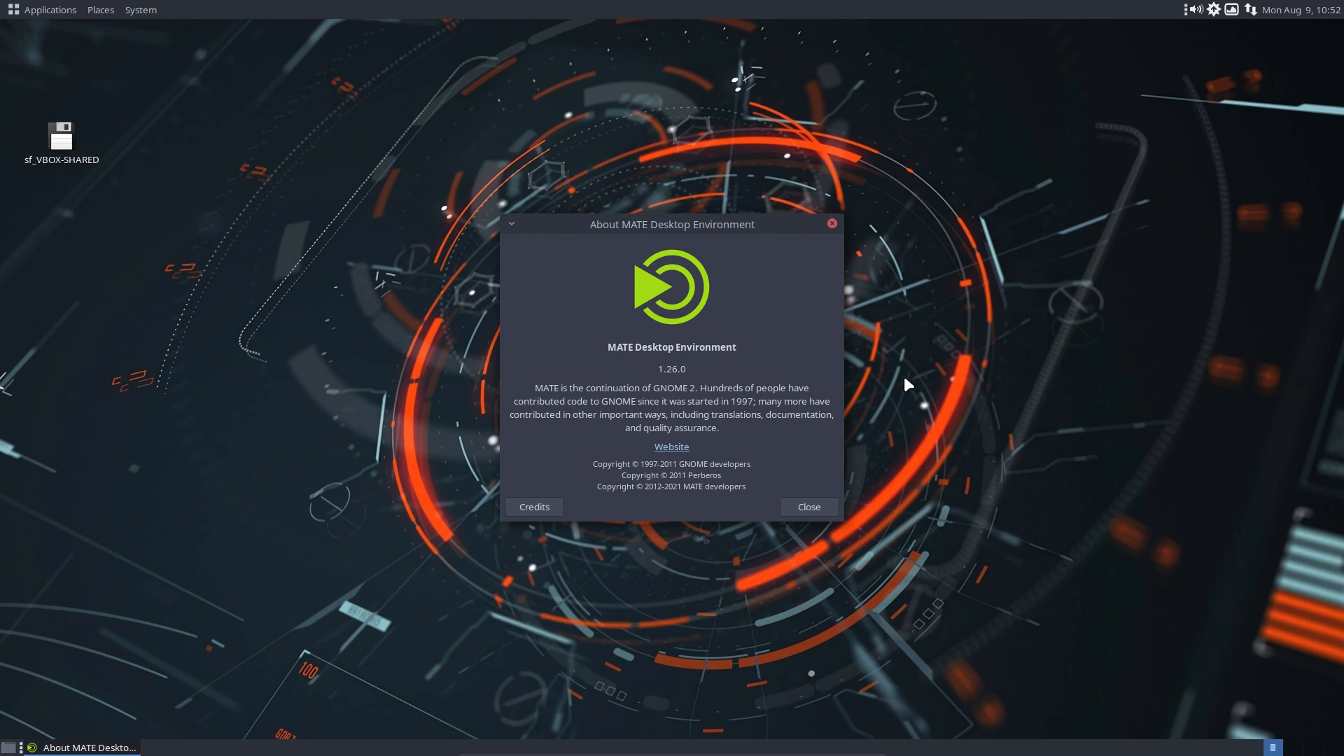
{"action": "left_click", "coordinate": [810, 507]}
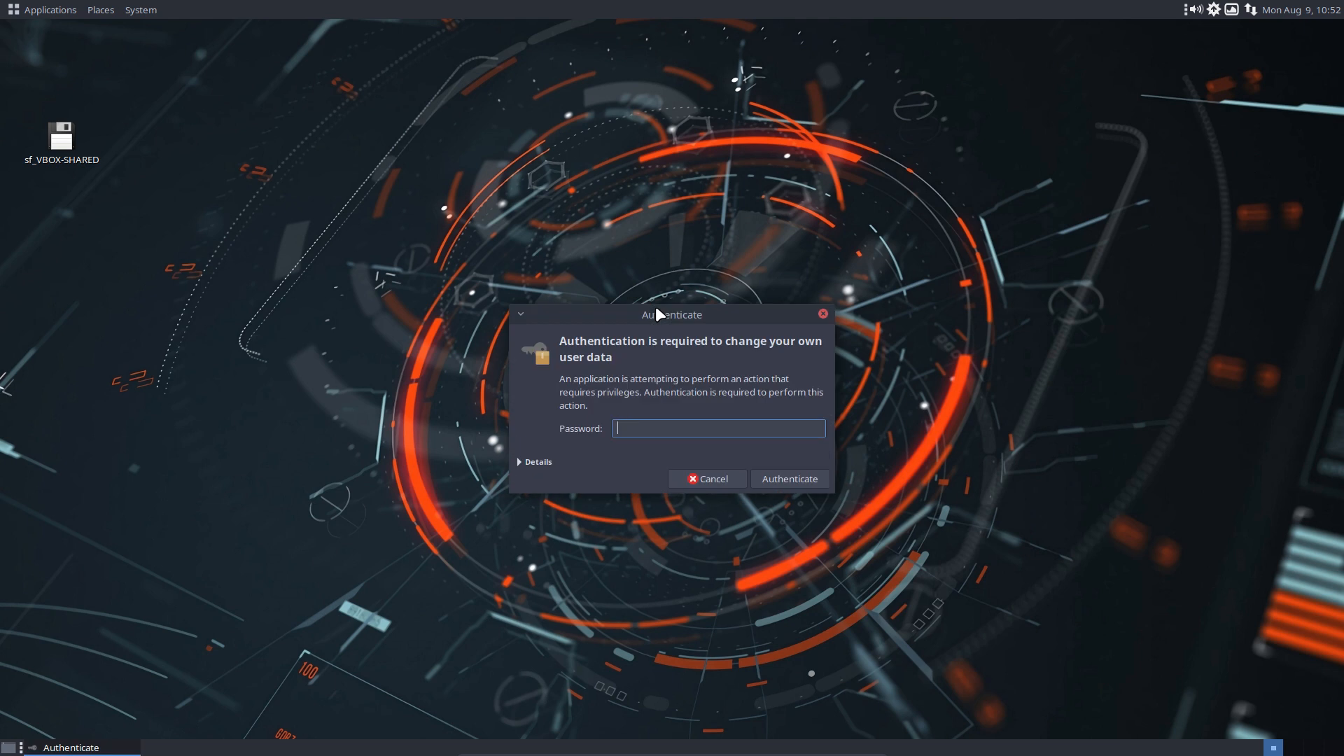
- Authenticate the Tweak Tool and install the awesome desktop from its Desktop Installer page
{"action": "key", "text": "Return"}
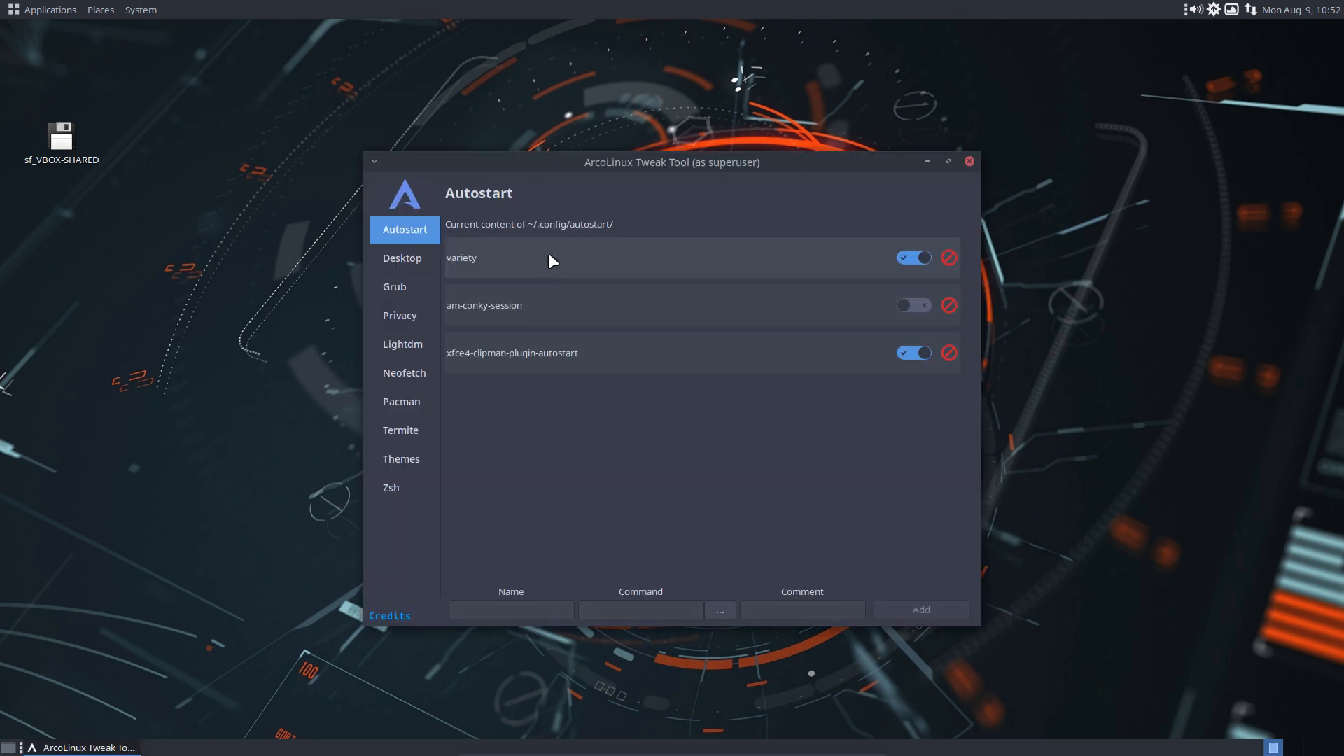
{"action": "left_click_drag", "start_coordinate": [595, 164], "coordinate": [318, 121]}
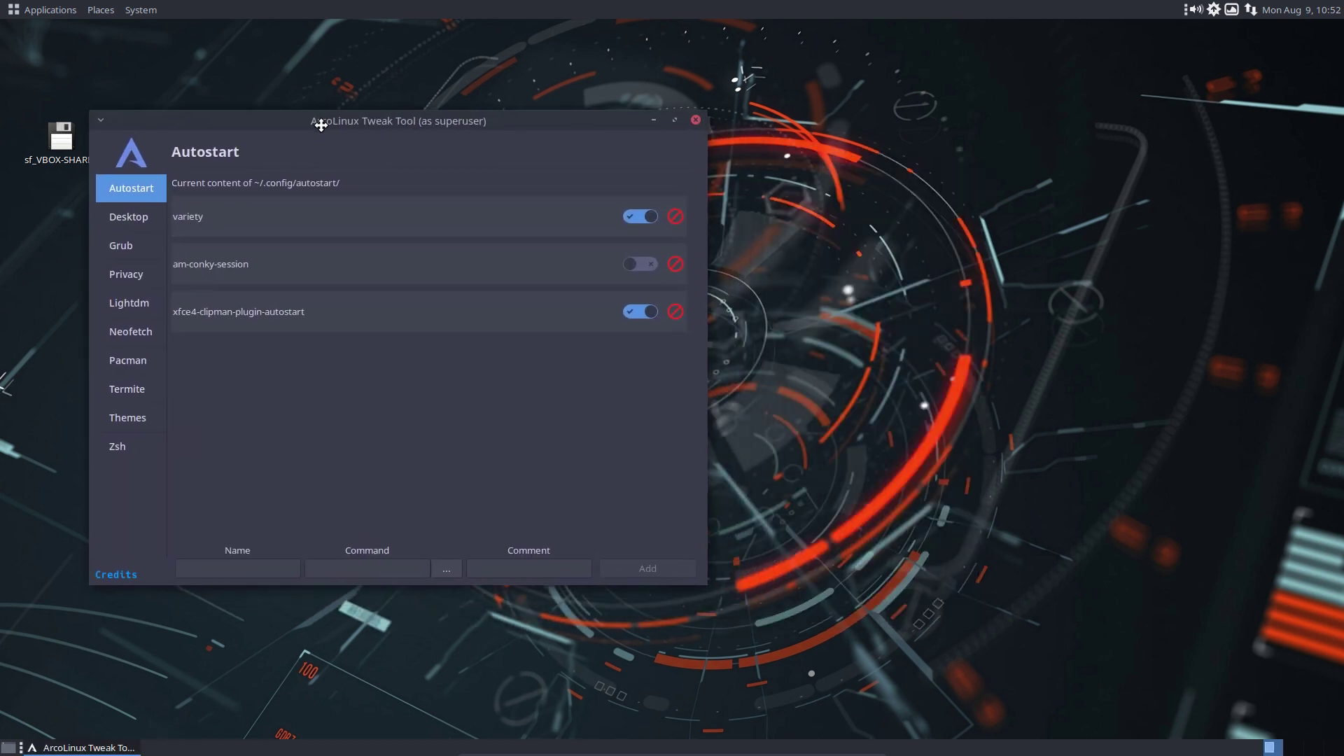
{"action": "left_click", "coordinate": [110, 212]}
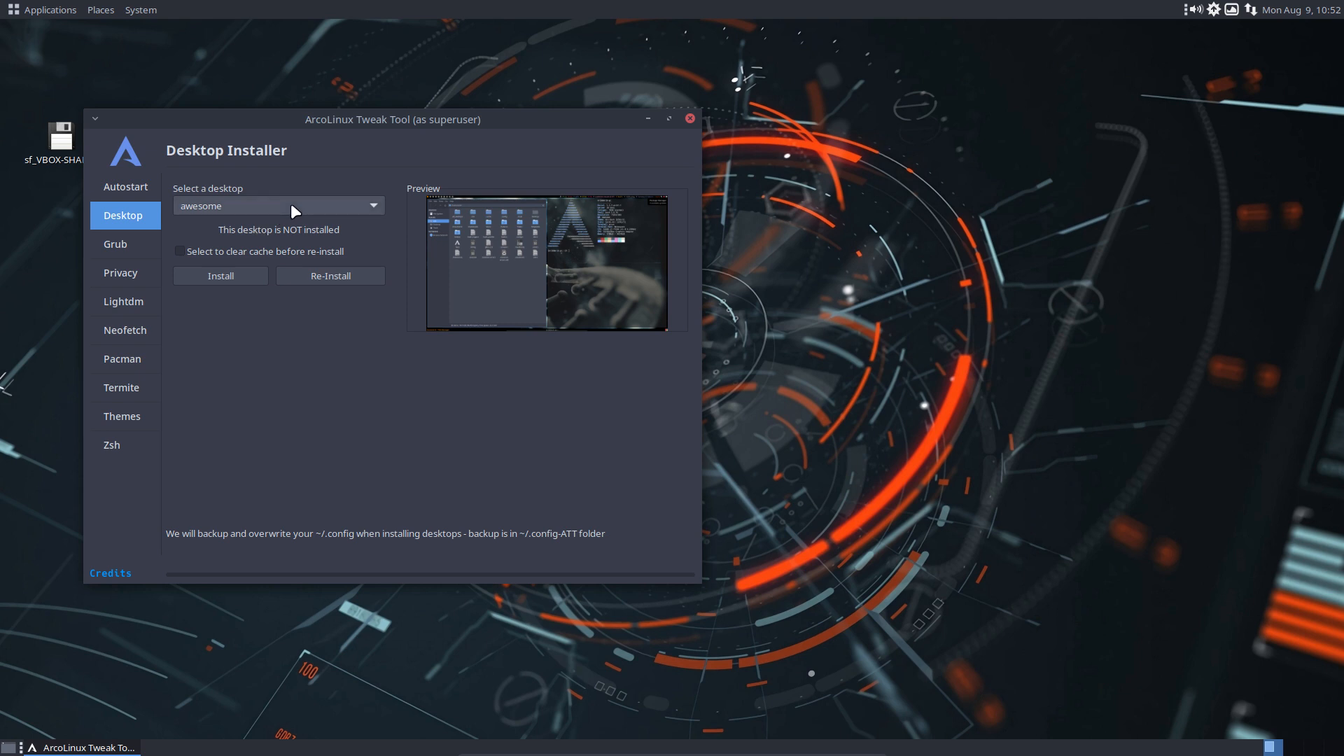
{"action": "left_click", "coordinate": [244, 277]}
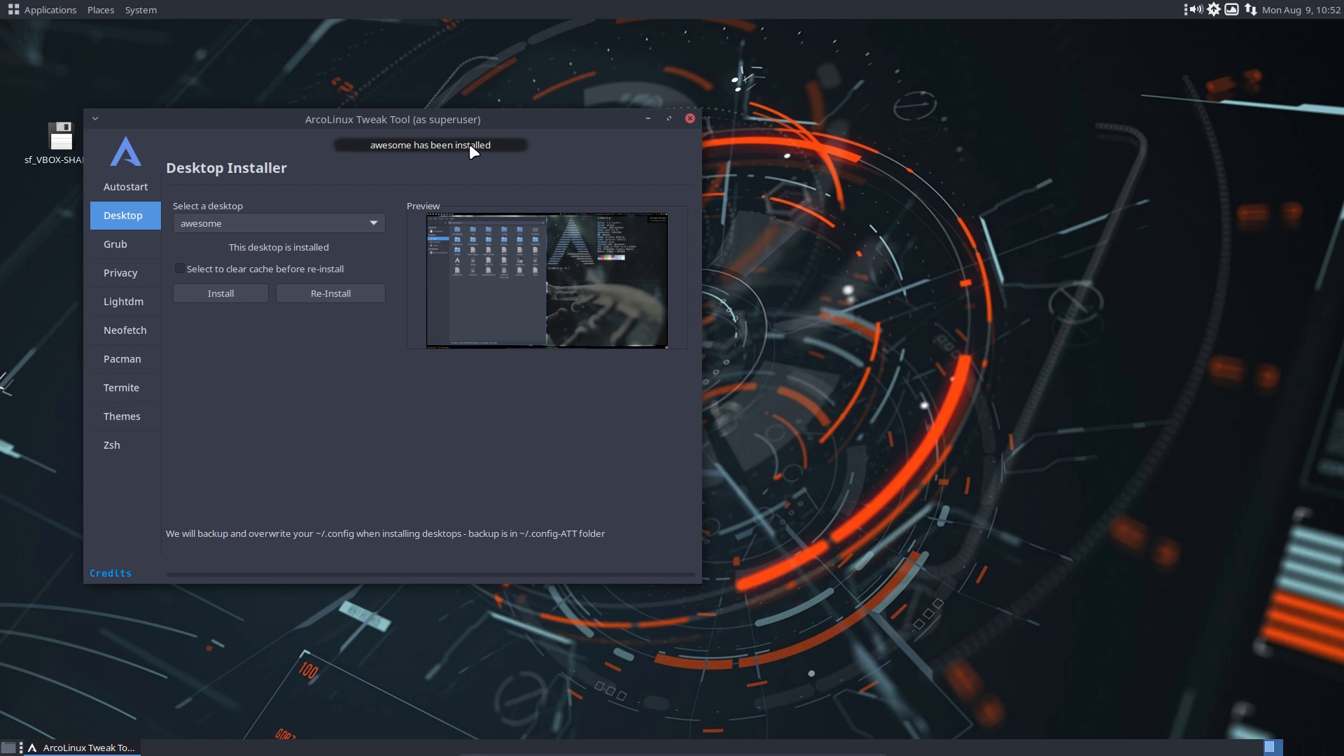
- Close the Tweak Tool and launch MATE Control Center from the System menu
{"action": "left_click", "coordinate": [690, 121]}
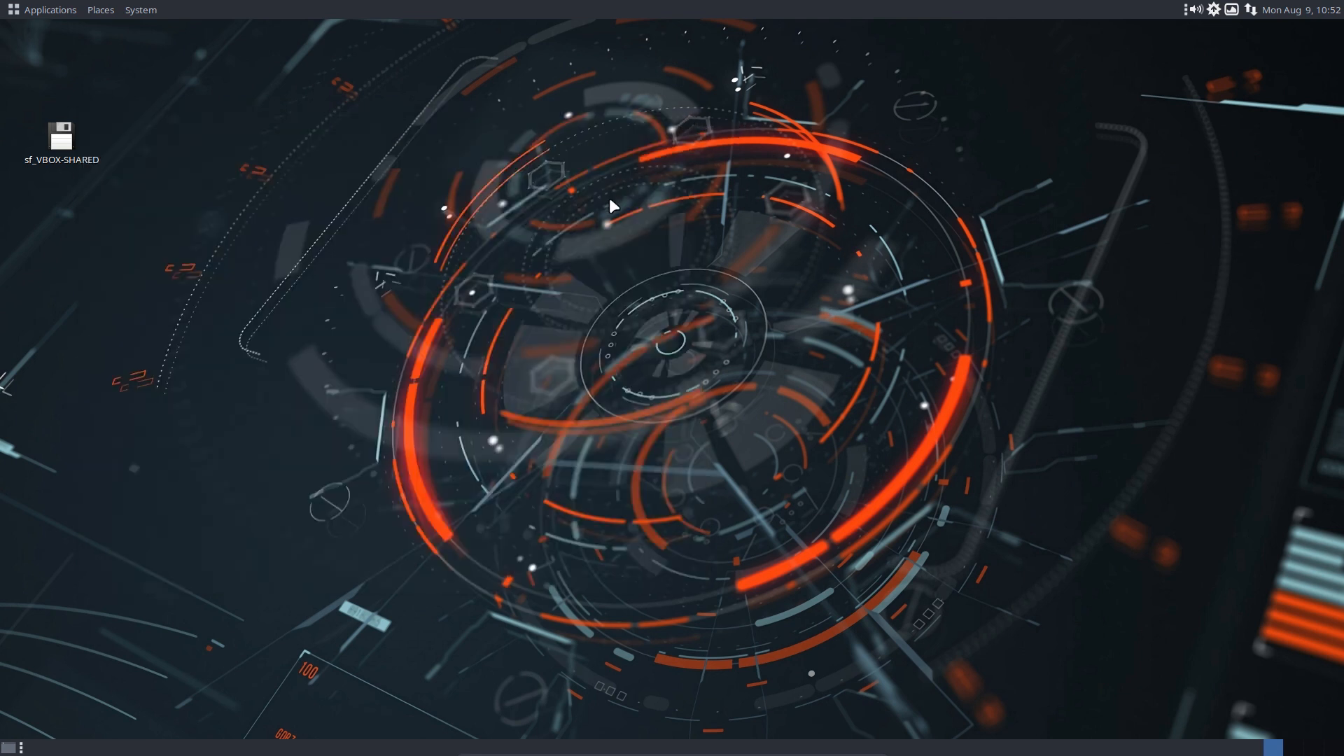
{"action": "left_click", "coordinate": [51, 12]}
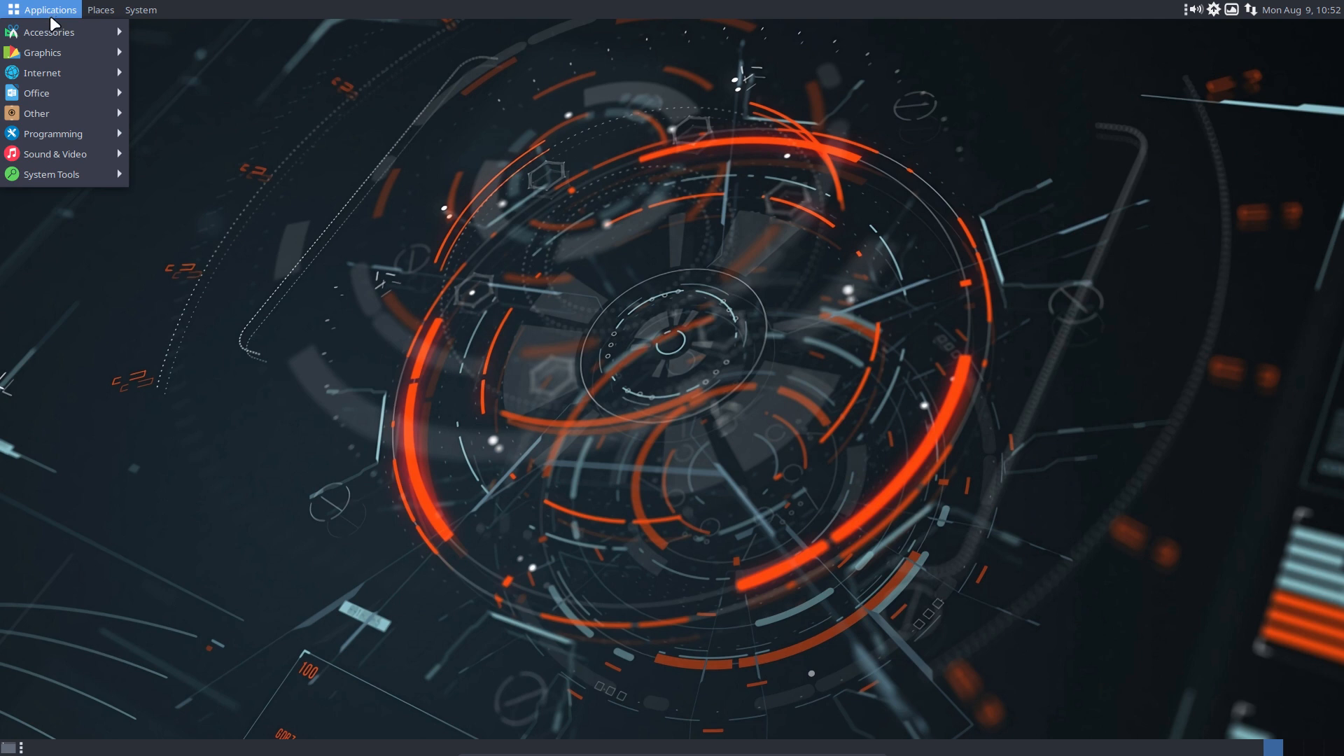
{"action": "left_click", "coordinate": [133, 13]}
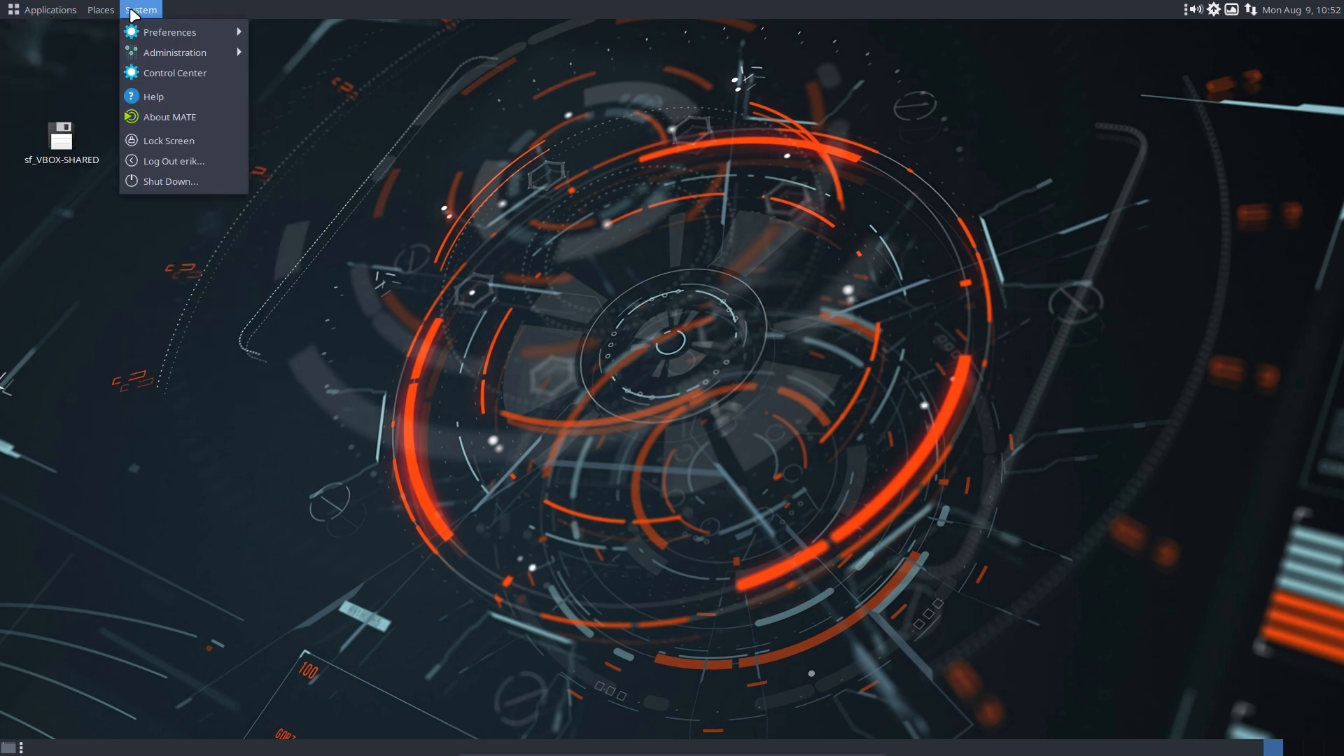
{"action": "left_click", "coordinate": [166, 76]}
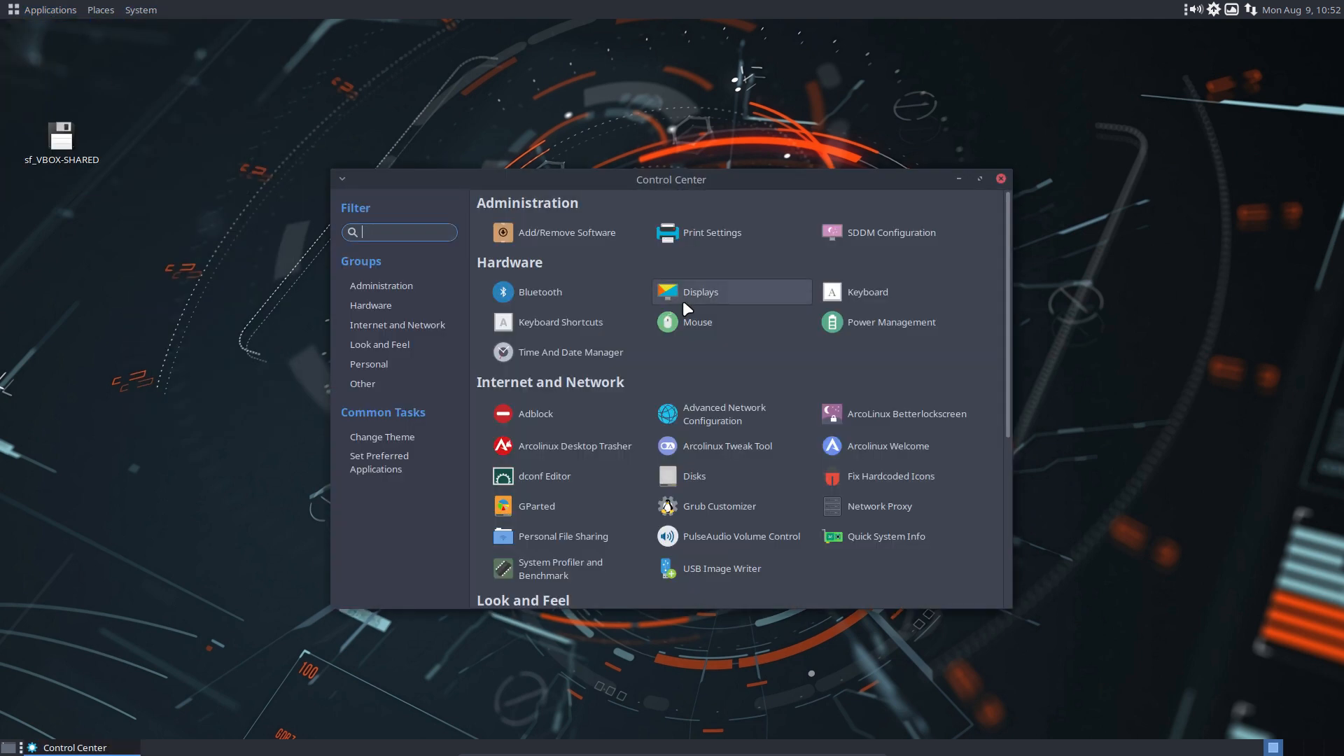
- Start ArcoLinux Desktop Trasher from Control Center and authenticate with the password
{"action": "left_click", "coordinate": [577, 446]}
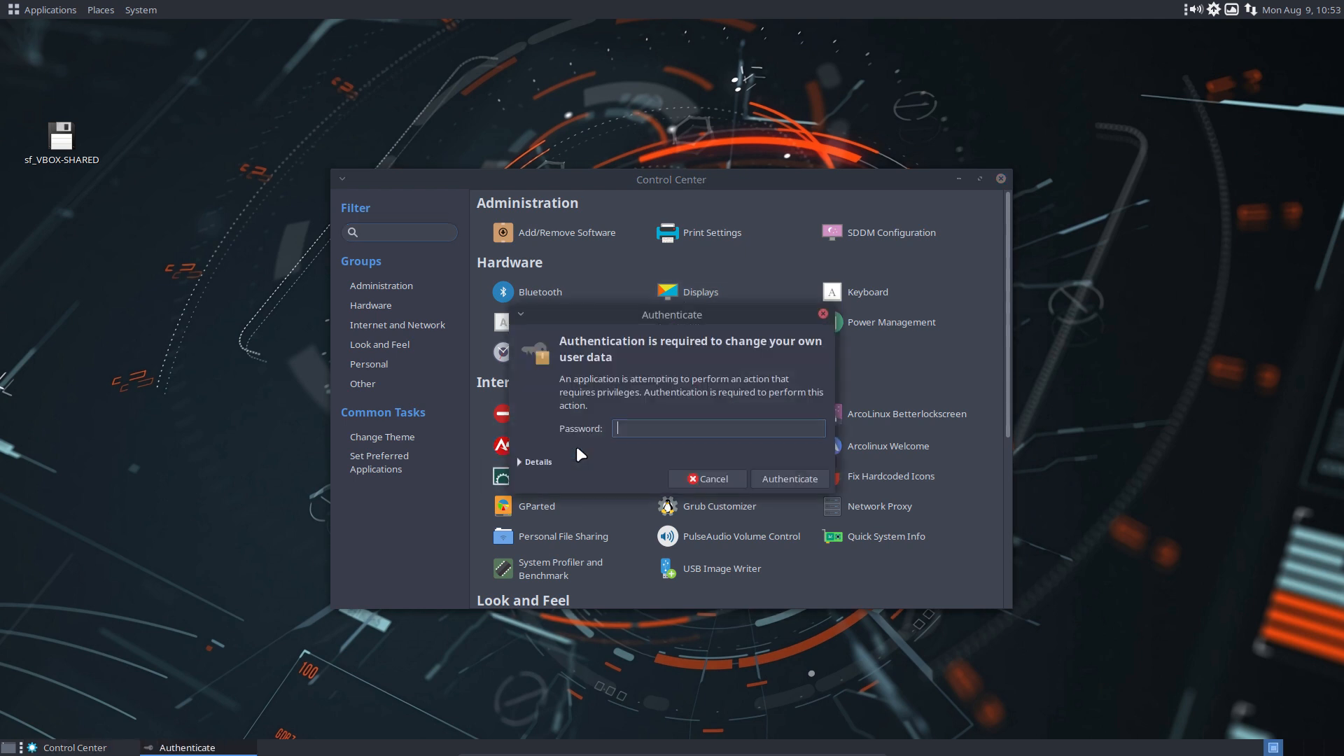
{"action": "type", "text": "***"}
{"action": "key", "text": "Return"}
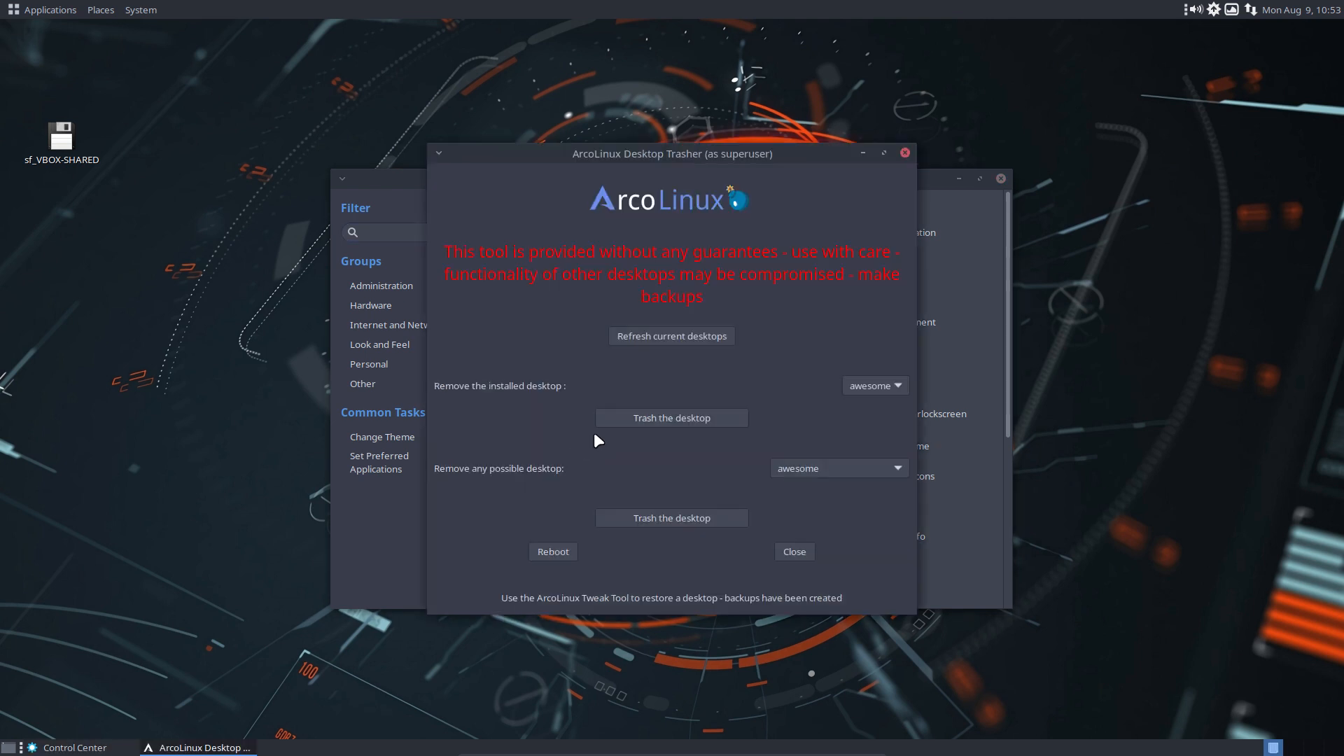
- Inspect the installed-desktops and full-desktops dropdowns without changing them
{"action": "left_click", "coordinate": [882, 386]}
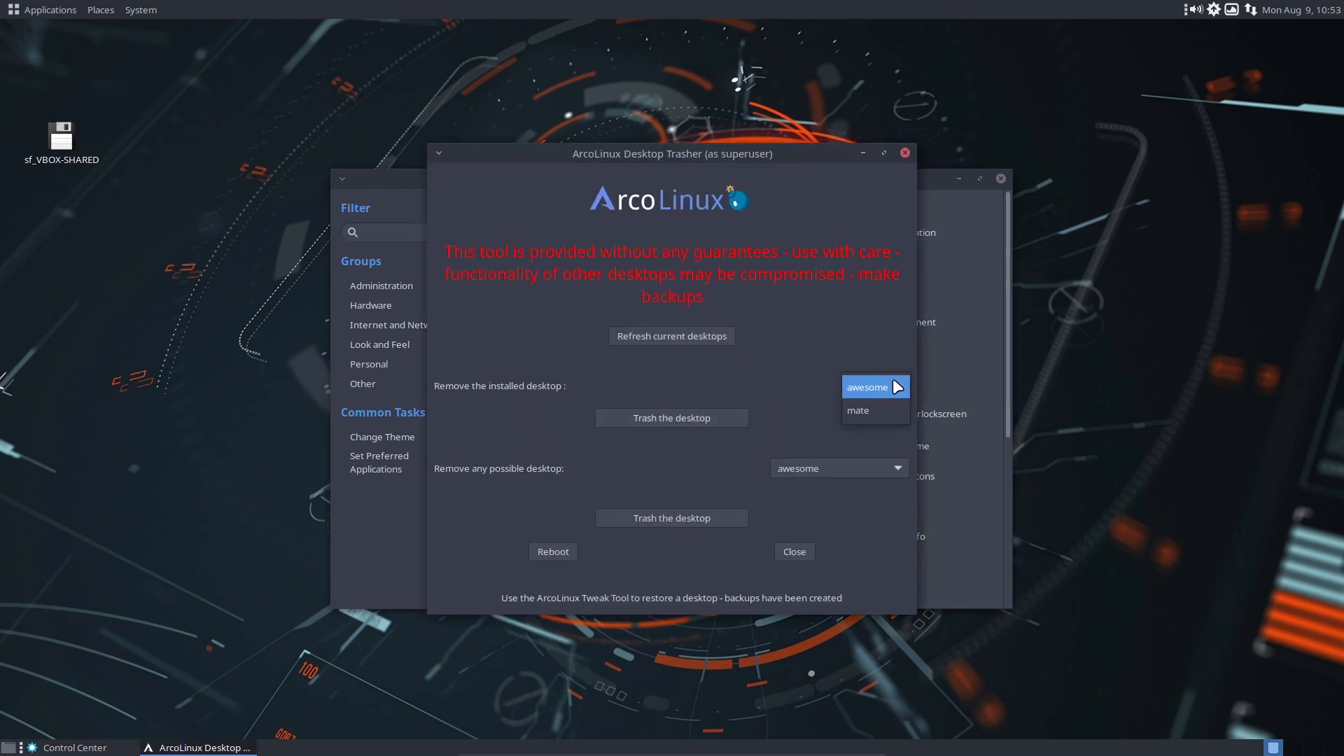
{"action": "left_click", "coordinate": [876, 381]}
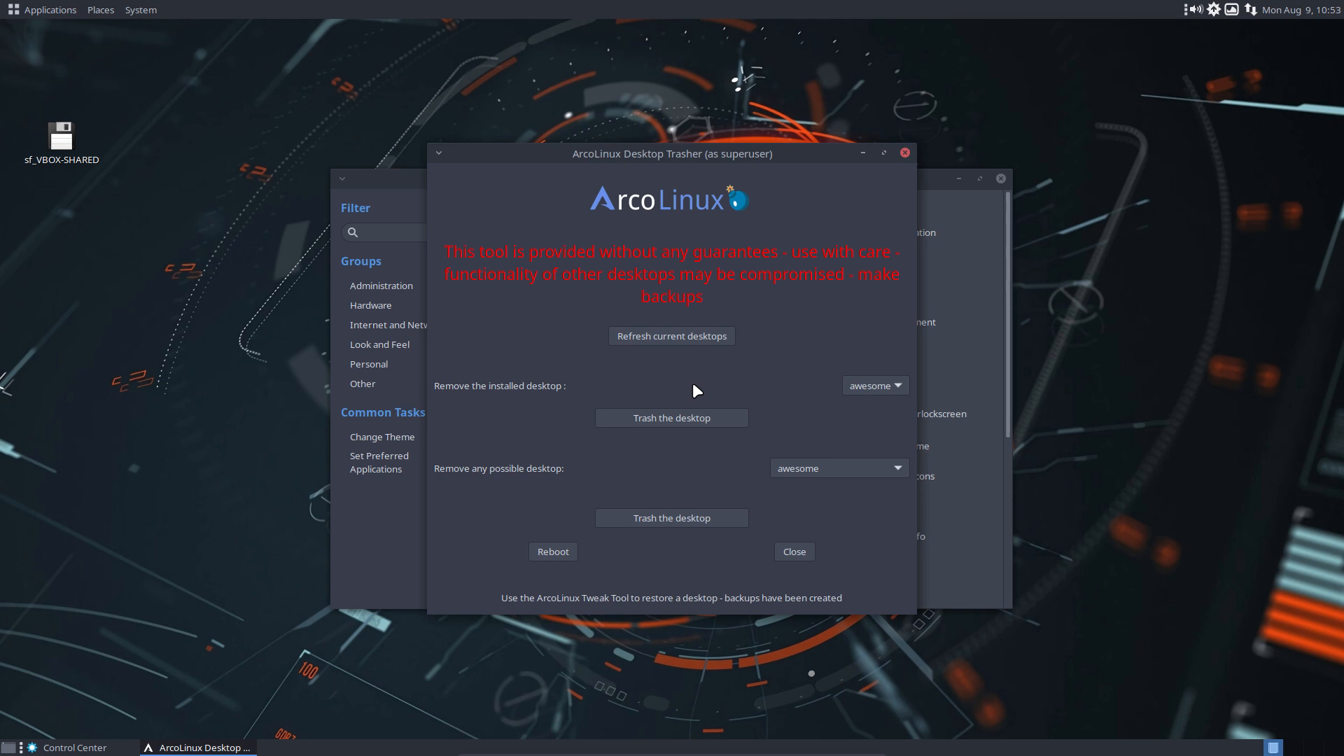
{"action": "left_click", "coordinate": [865, 383]}
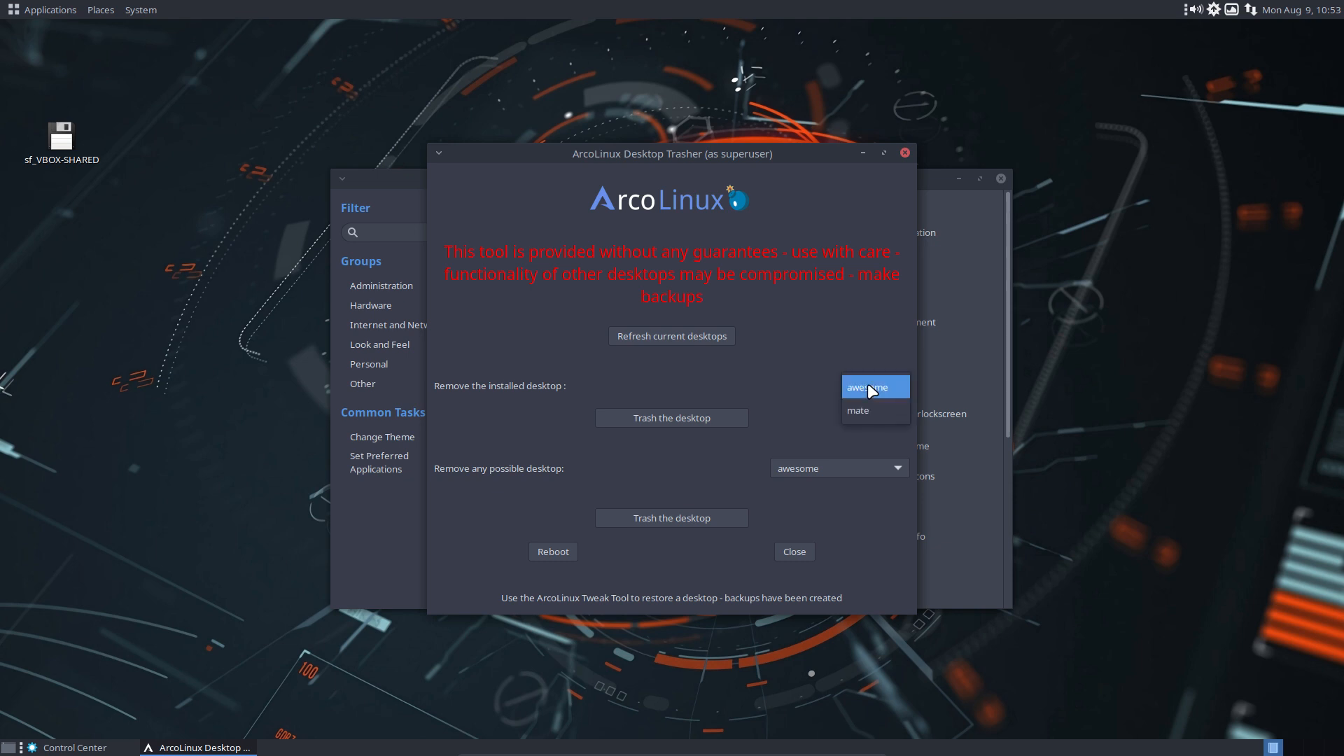
{"action": "left_click", "coordinate": [846, 439]}
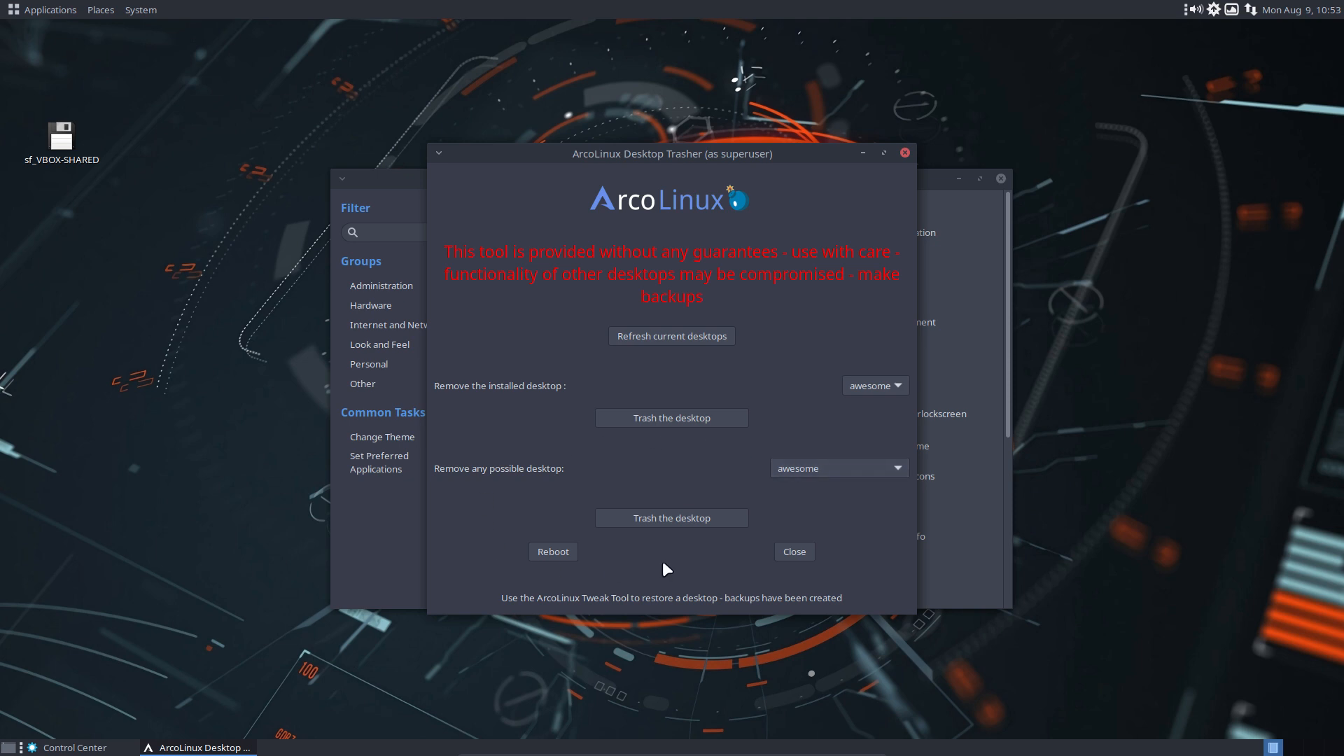
{"action": "left_click", "coordinate": [802, 467]}
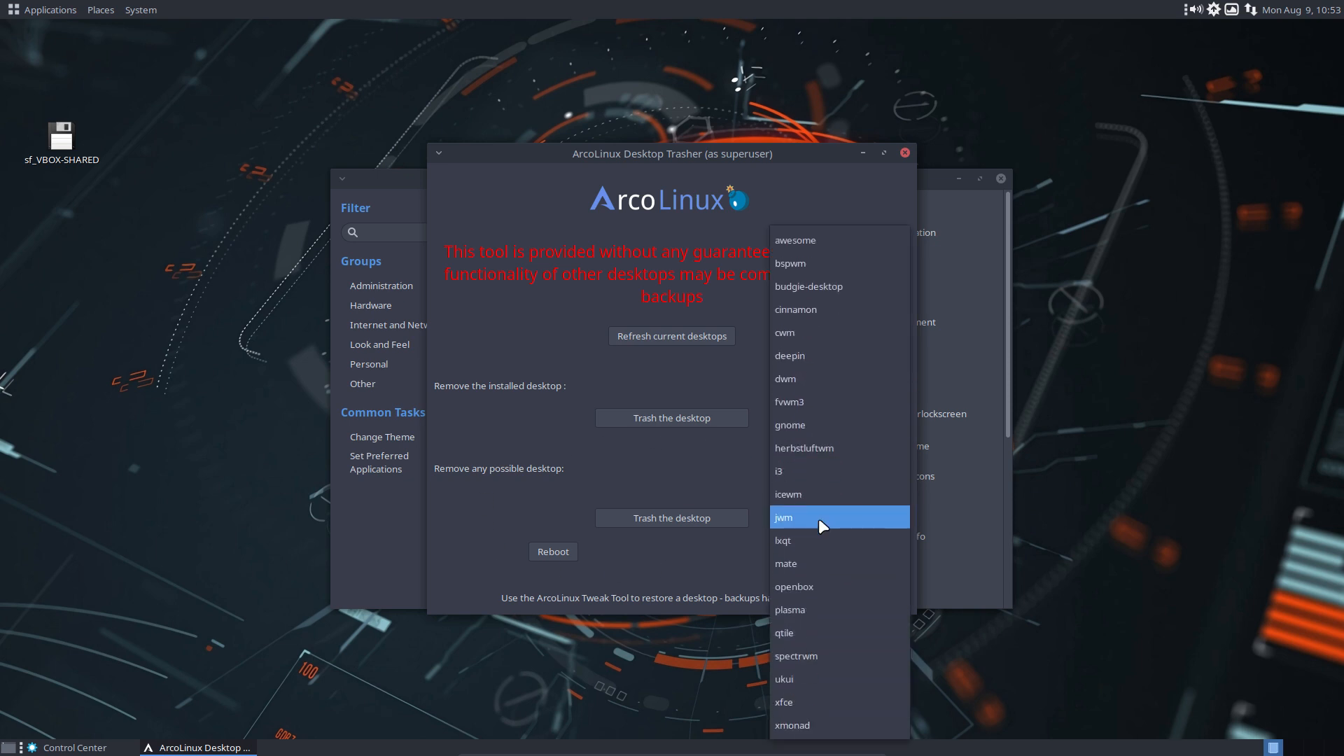
{"action": "left_click", "coordinate": [690, 458]}
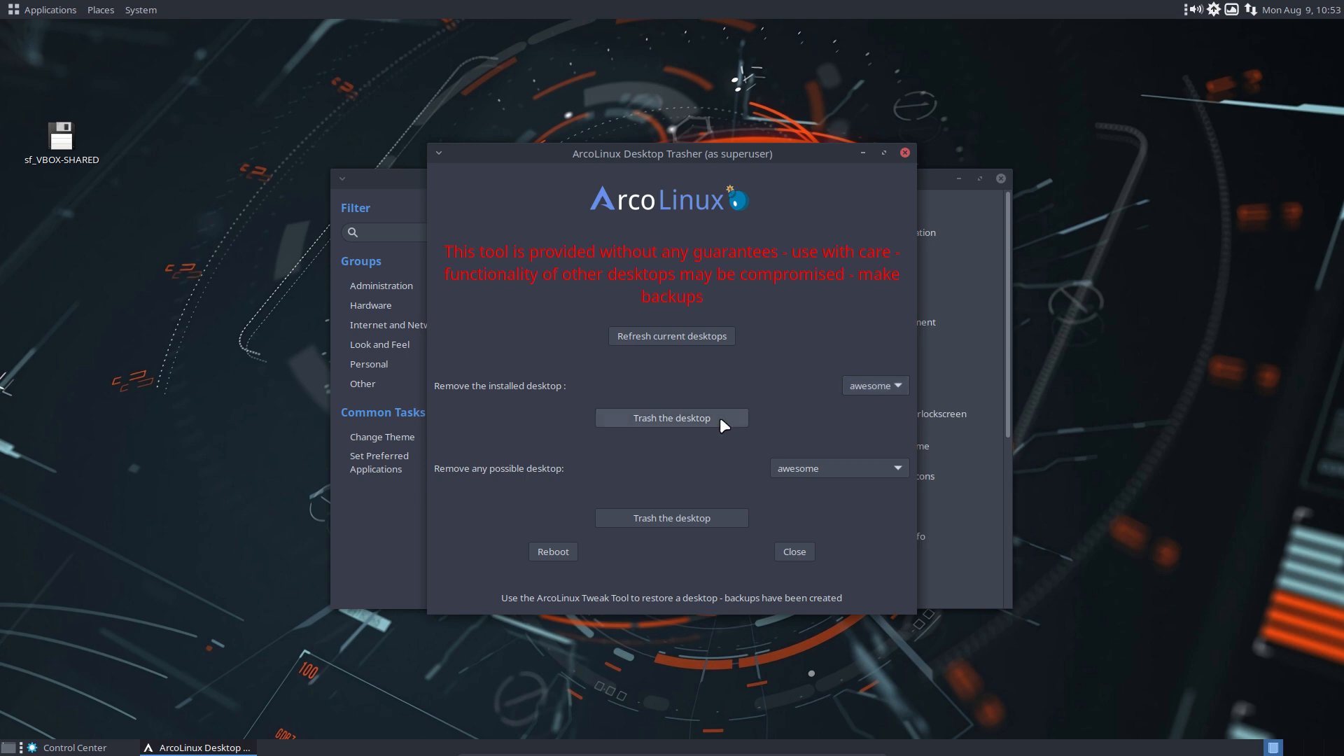
- Choose mate as the installed desktop, trash it and acknowledge the removal notice
{"action": "left_click", "coordinate": [863, 385]}
{"action": "left_click", "coordinate": [862, 406]}
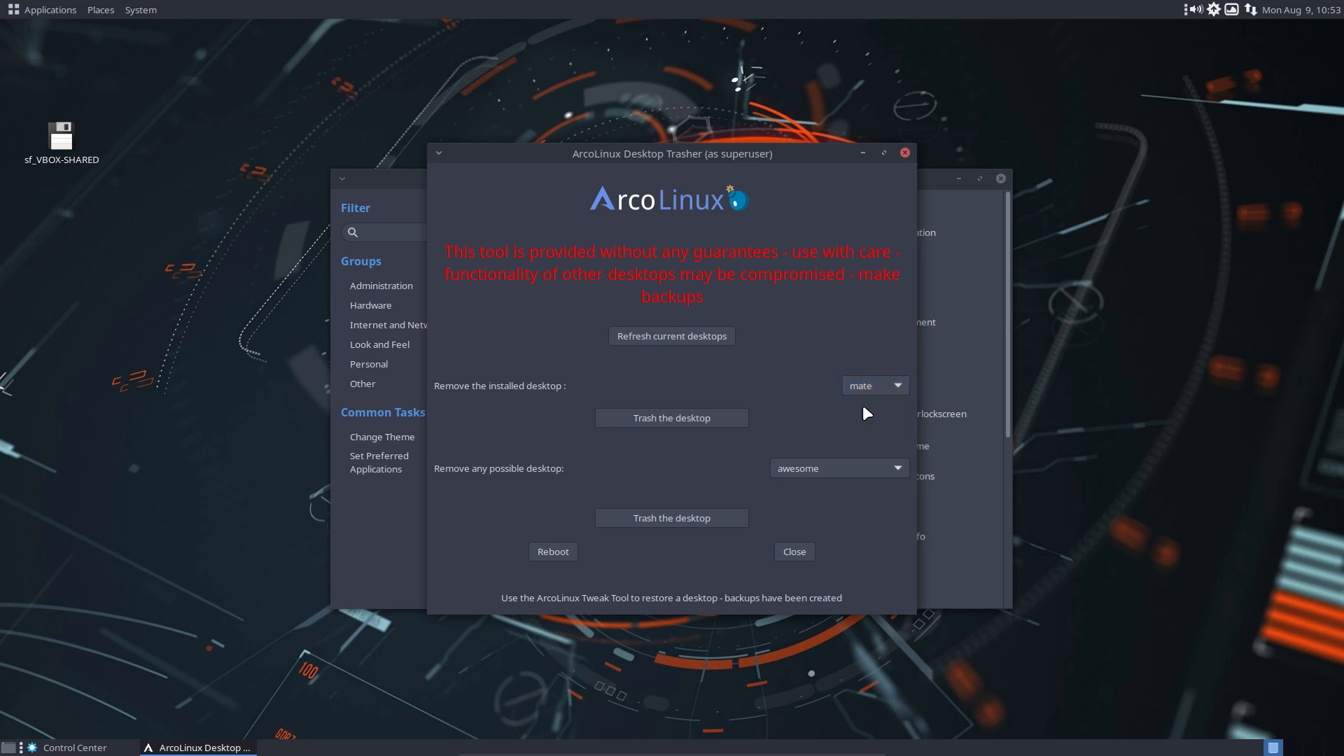
{"action": "left_click", "coordinate": [709, 418]}
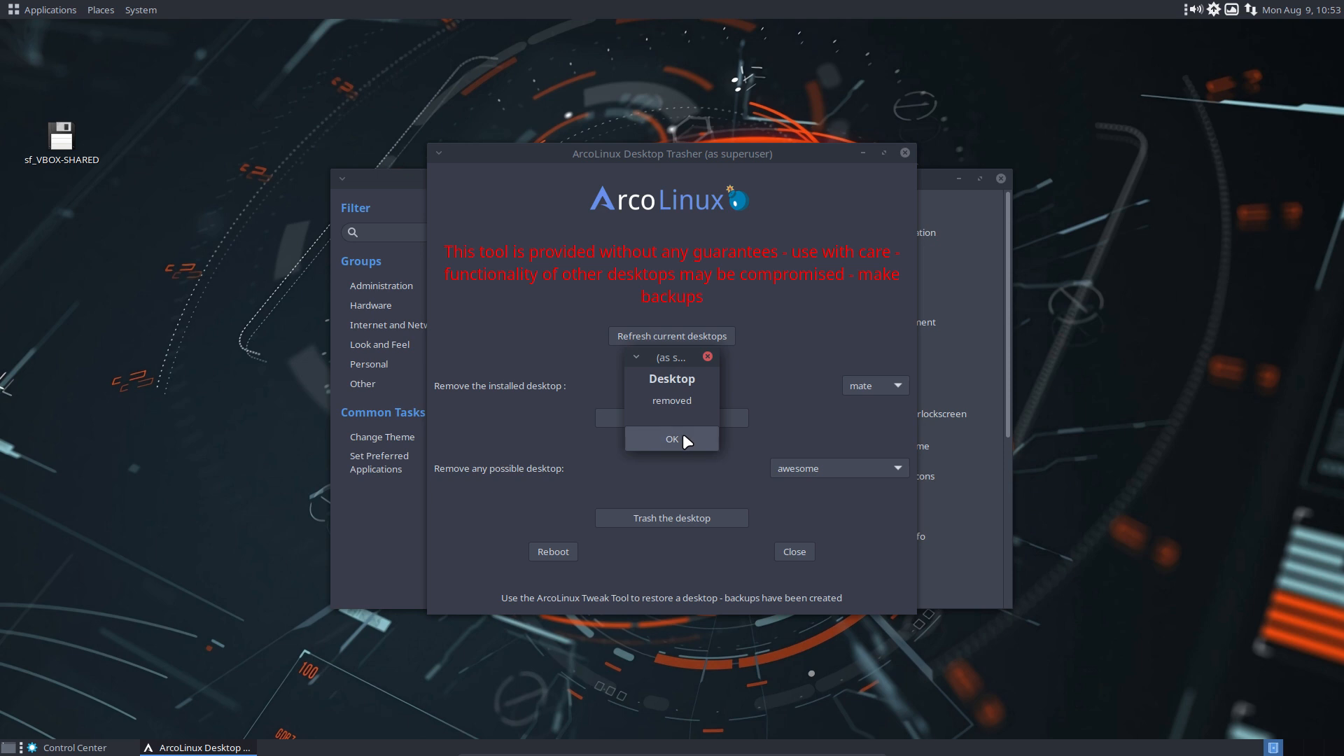
{"action": "left_click", "coordinate": [682, 439]}
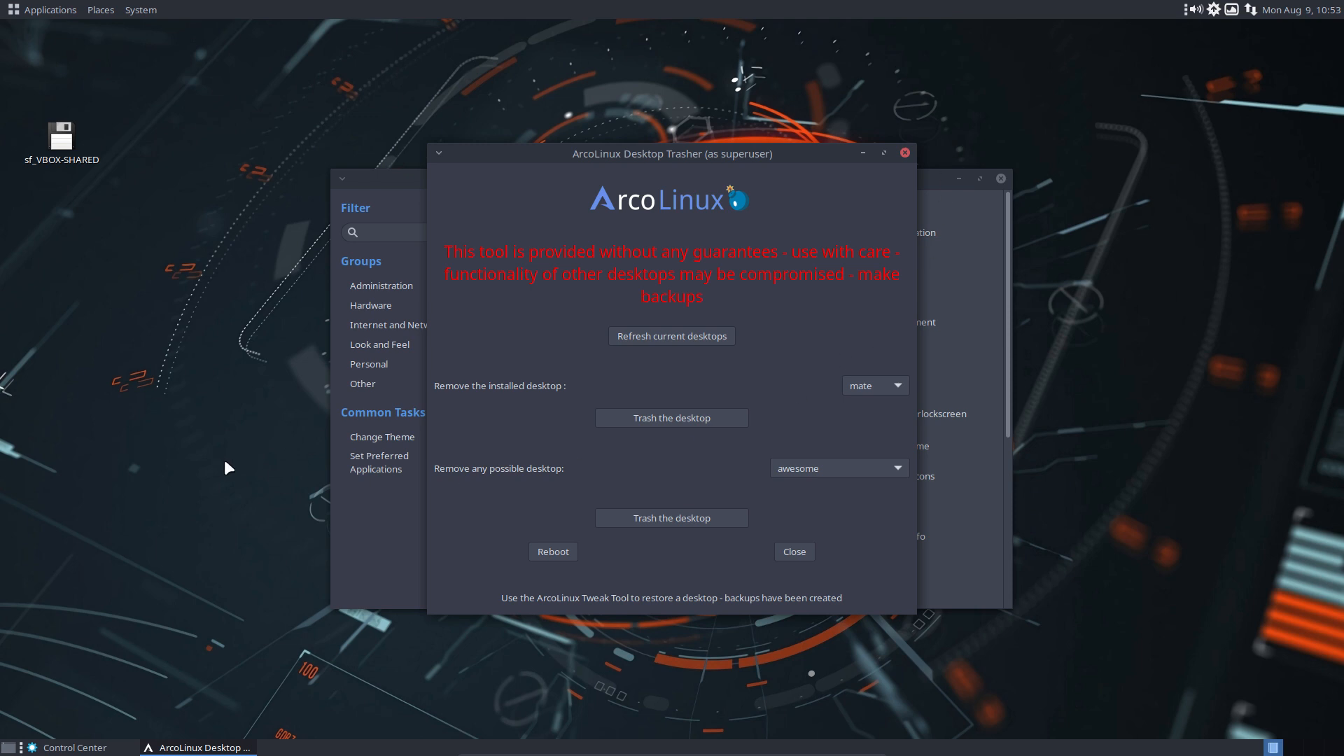
- Close the Control Center window and the Caja home folder window
{"action": "left_click", "coordinate": [124, 9]}
{"action": "mouse_move", "coordinate": [171, 32]}
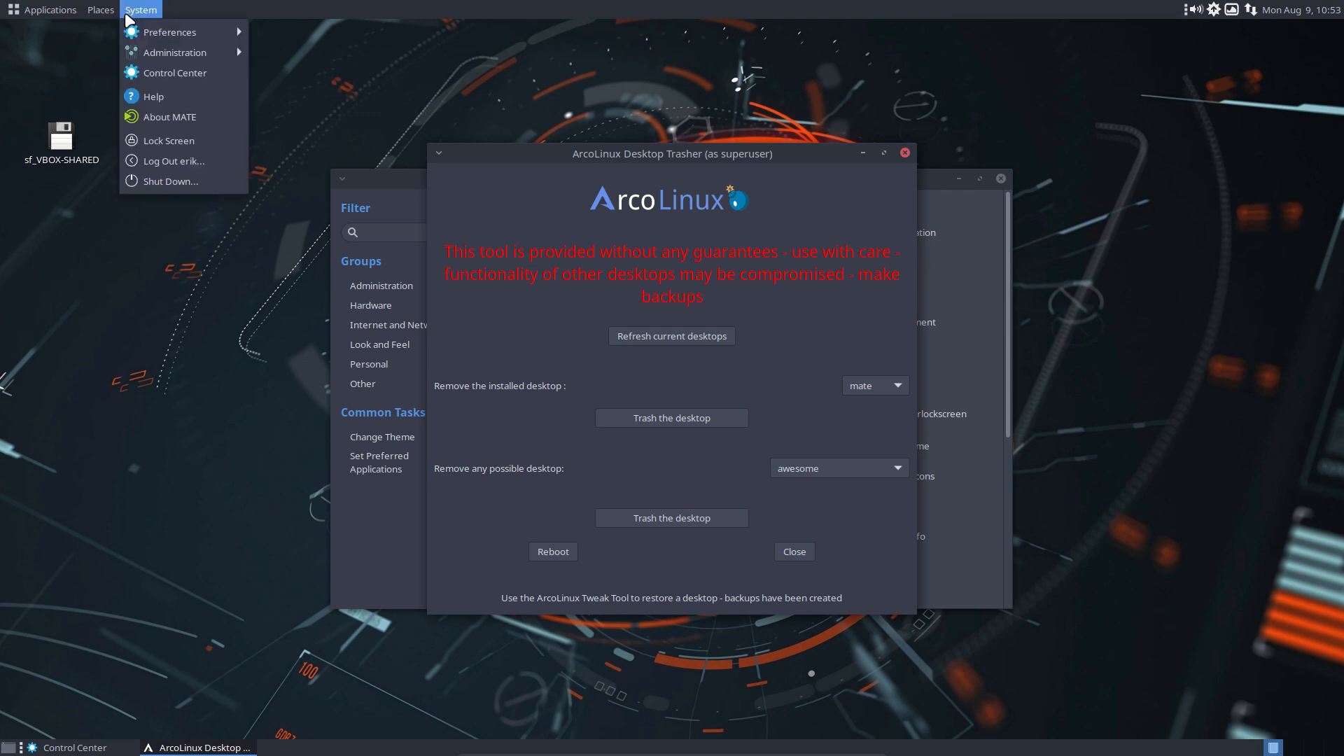
{"action": "left_click", "coordinate": [181, 72]}
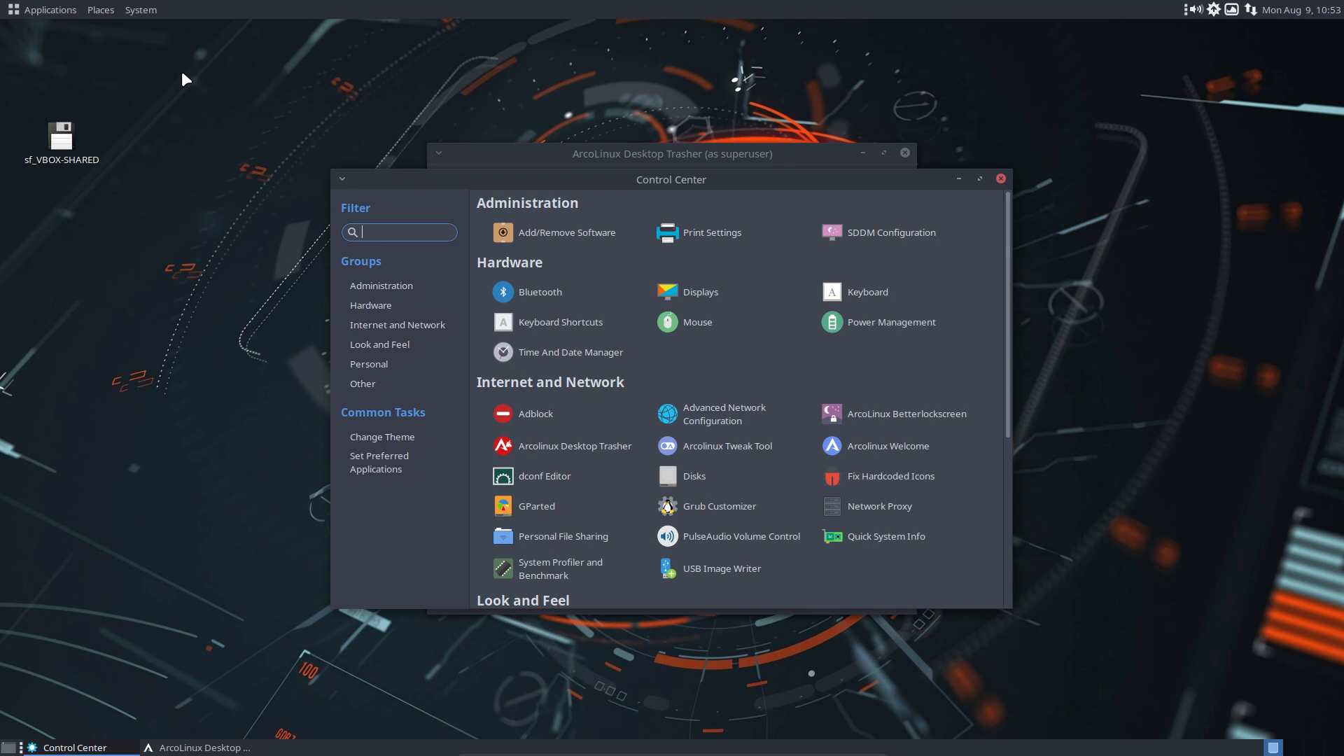
{"action": "left_click", "coordinate": [1000, 178]}
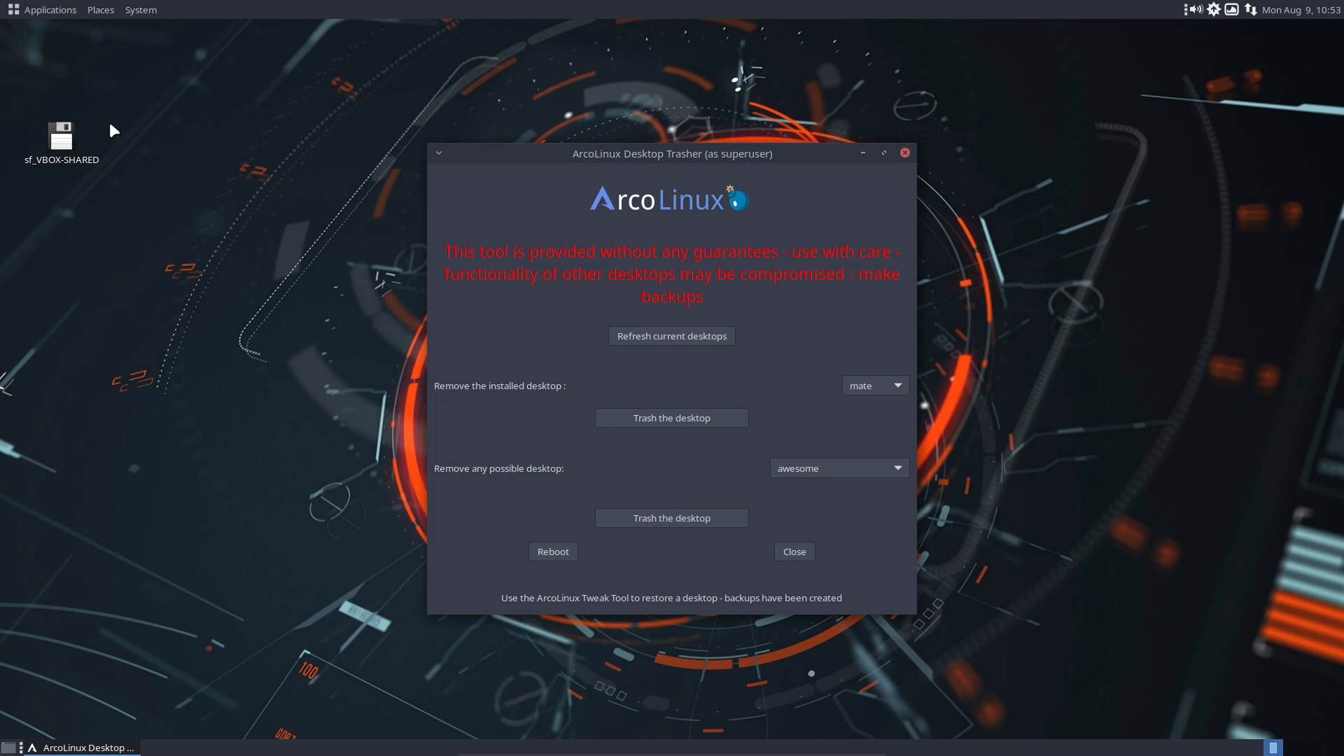
{"action": "left_click", "coordinate": [112, 9]}
{"action": "left_click", "coordinate": [126, 32]}
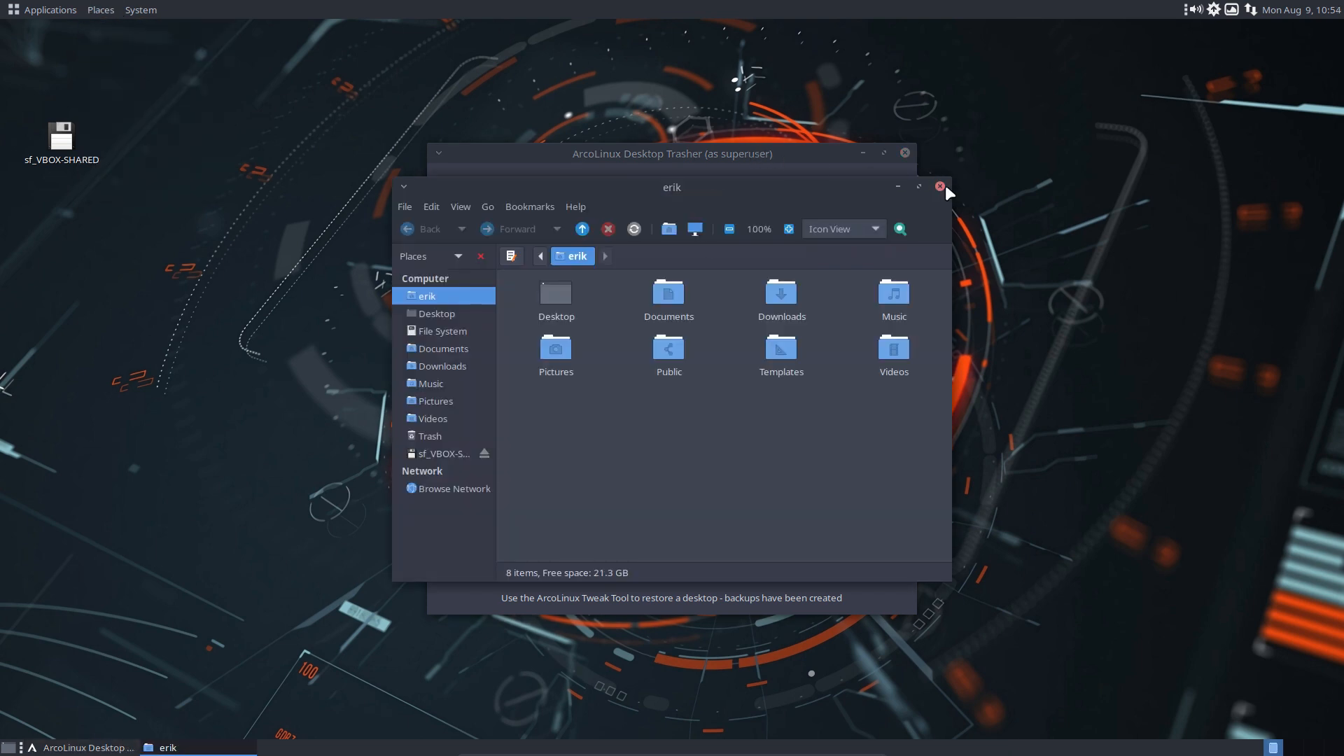
{"action": "left_click", "coordinate": [940, 186]}
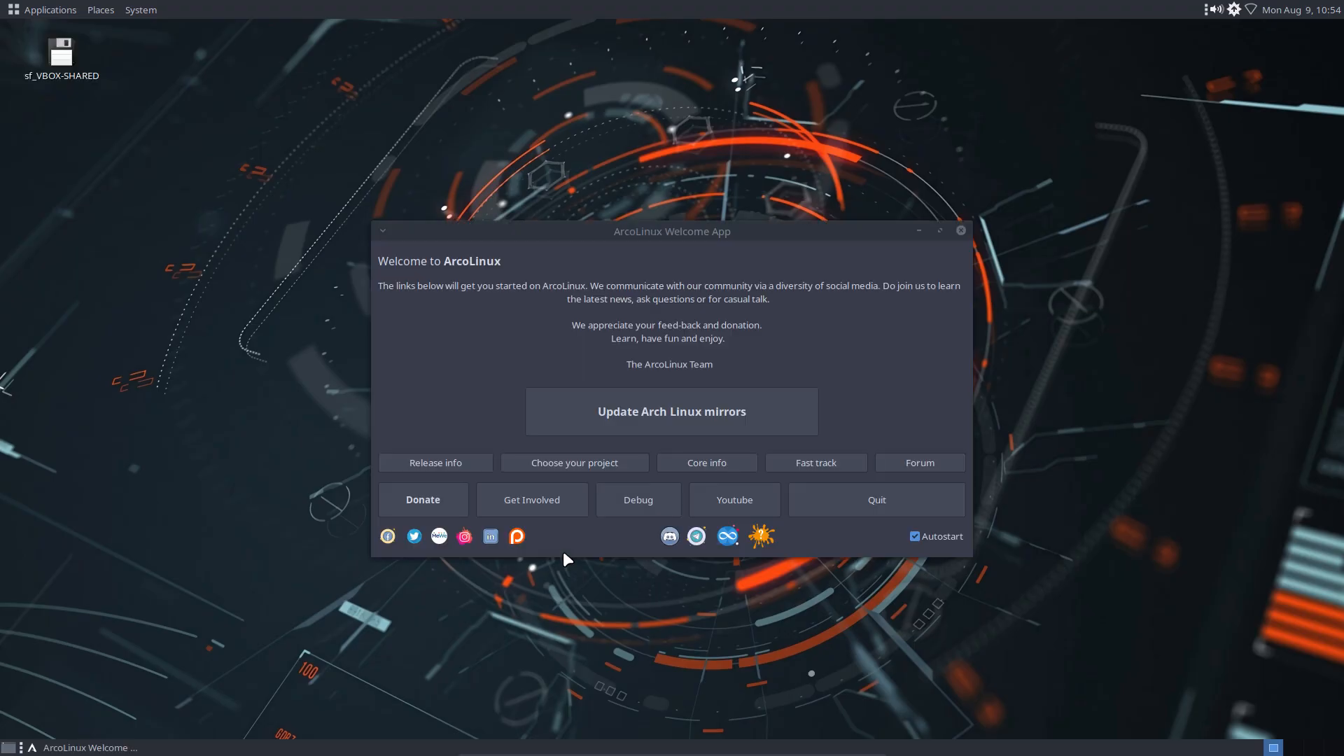
- Quit the ArcoLinux Welcome App and bring up the System menu to log out
{"action": "left_click", "coordinate": [835, 499]}
{"action": "left_click", "coordinate": [138, 9]}
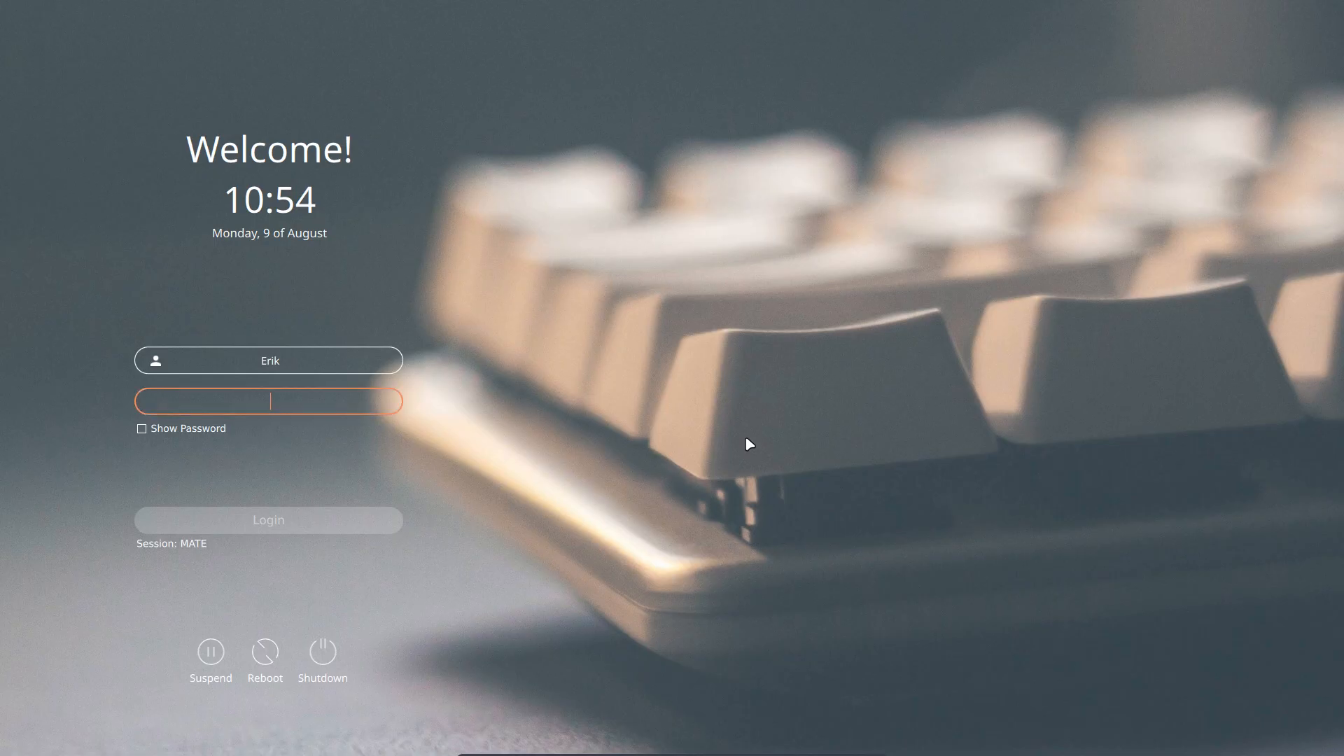
- Switch the SDDM session to awesome before logging in
{"action": "left_click", "coordinate": [199, 545]}
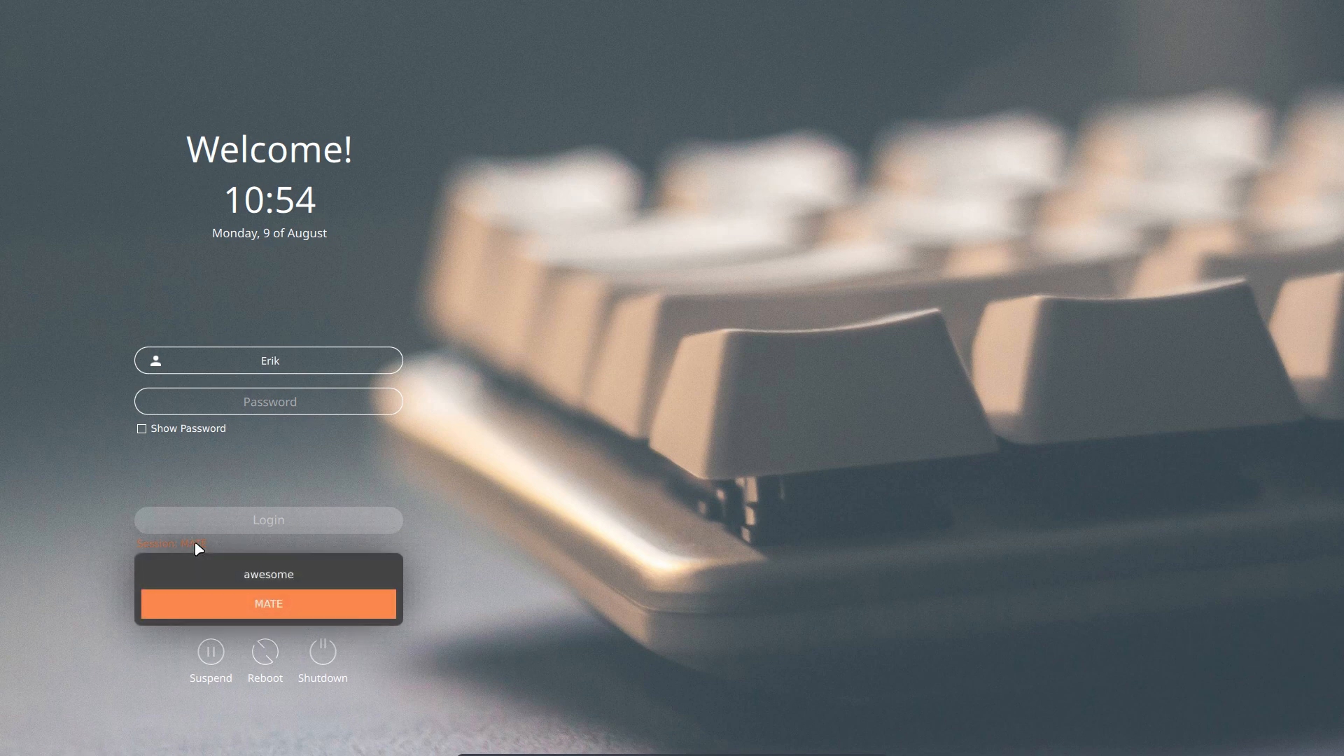
{"action": "left_click", "coordinate": [245, 574]}
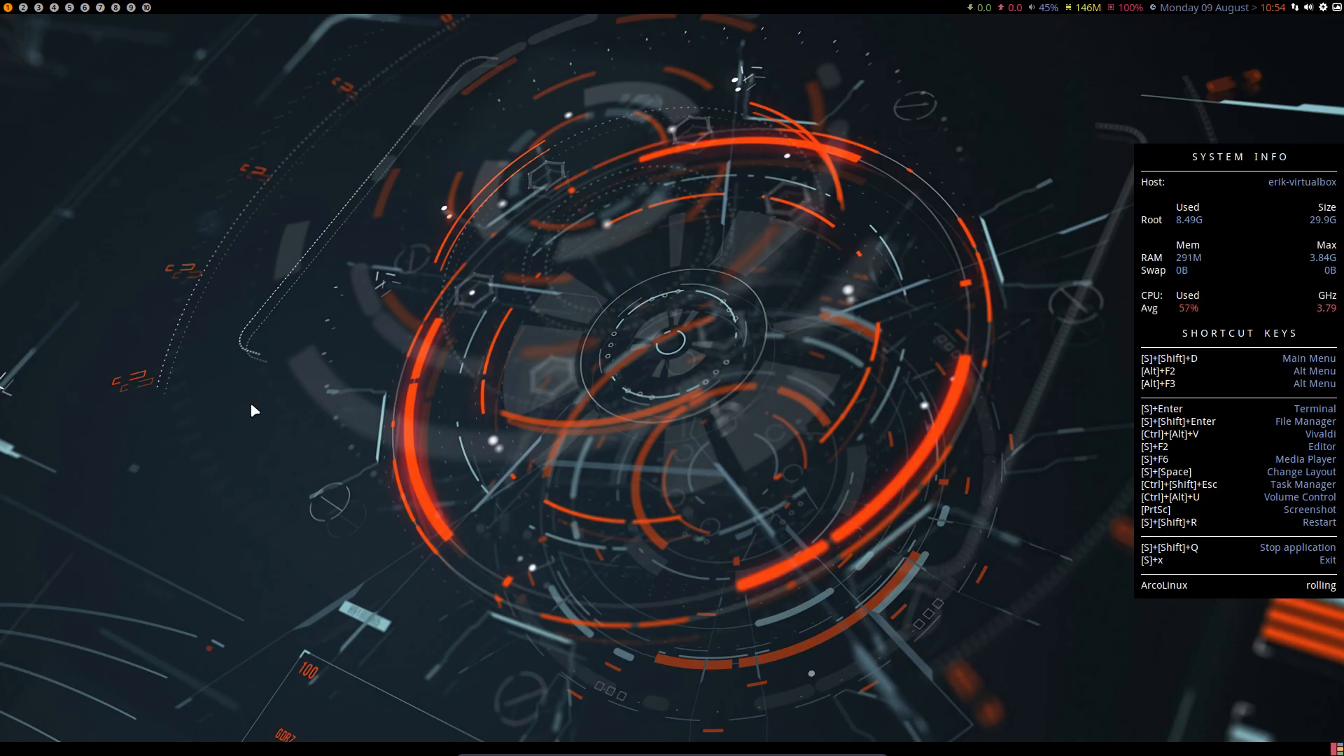
- Launch arcolinux-desktop-trasher from dmenu and authenticate
{"action": "key", "text": "super+shift+d"}
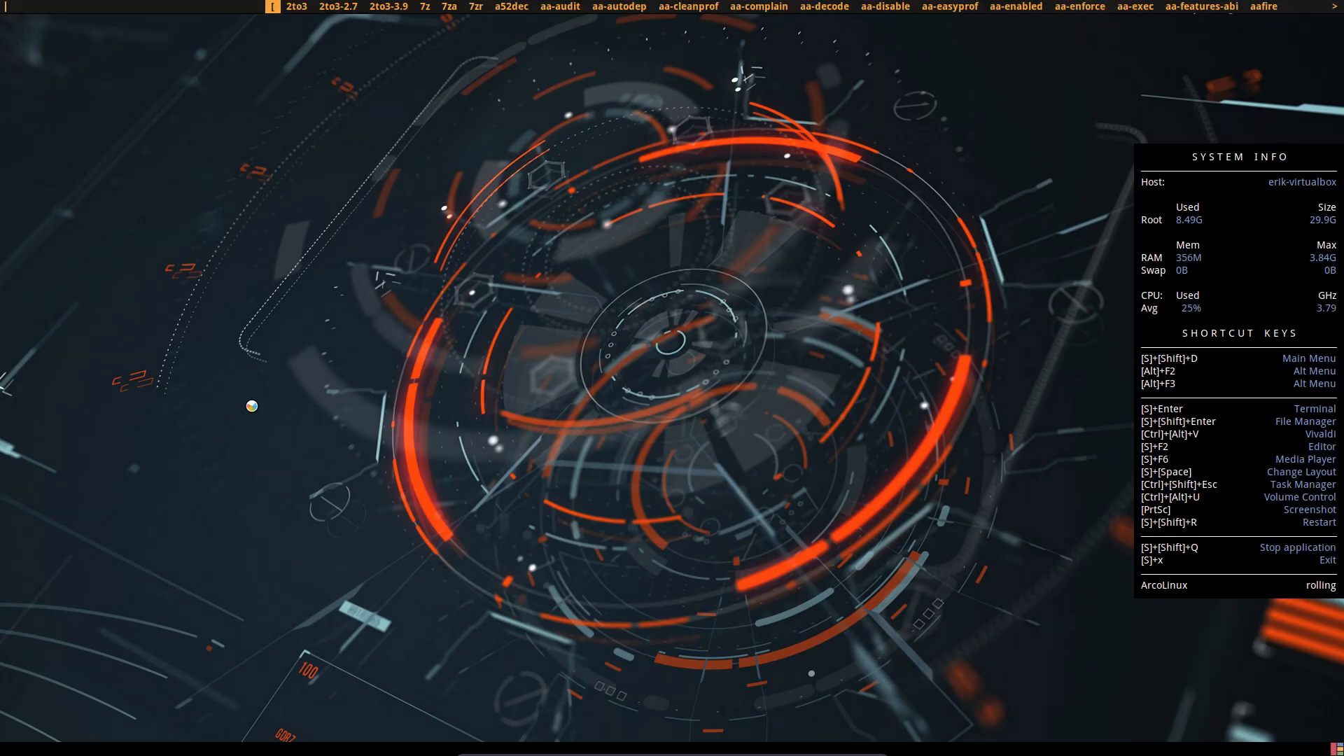
{"action": "type", "text": "arcol"}
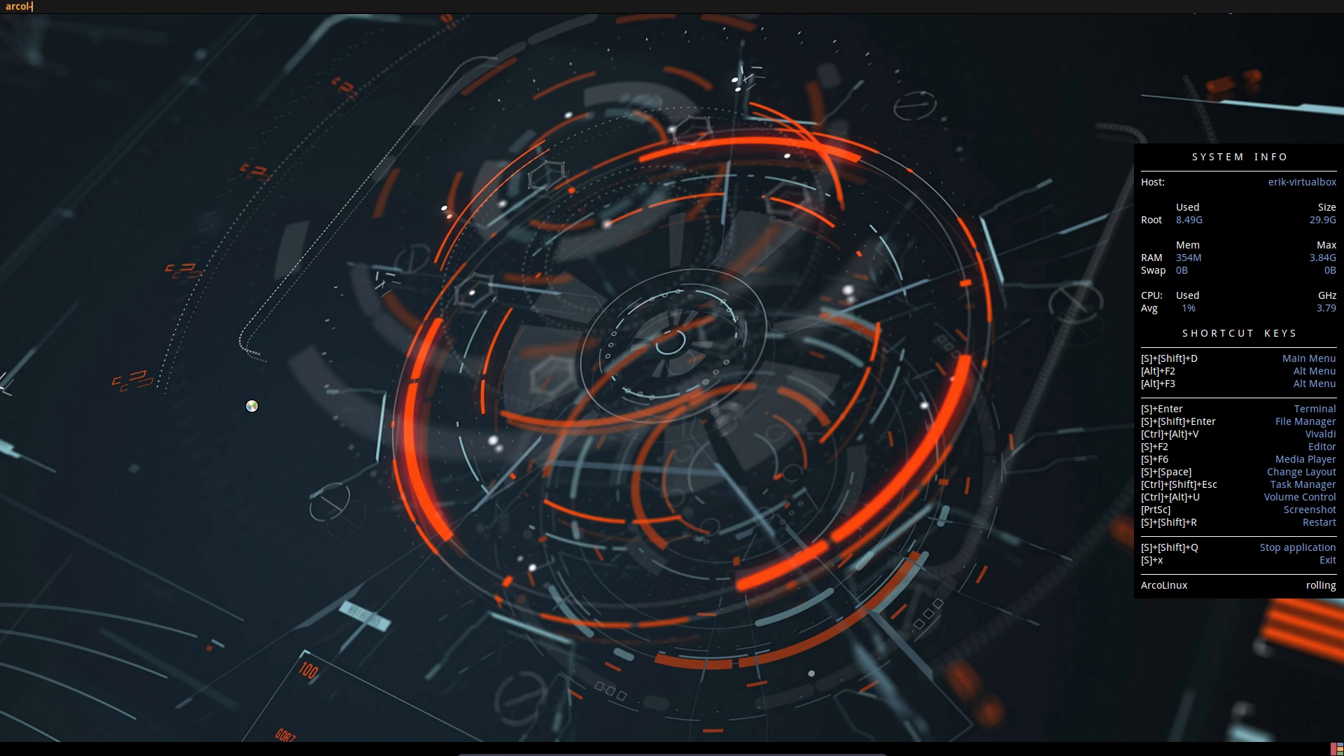
{"action": "key", "text": "BackSpace"}
{"action": "type", "text": "linux"}
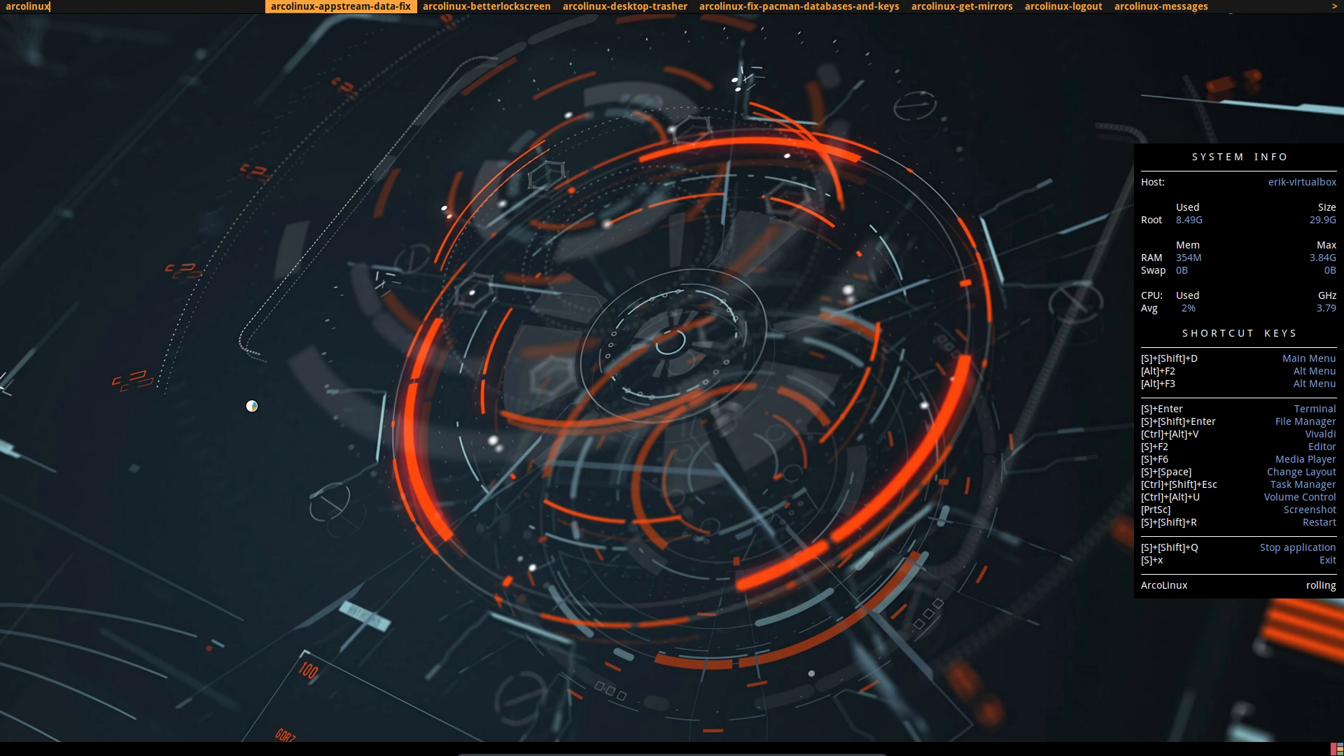
{"action": "type", "text": "-de"}
{"action": "key", "text": "Return"}
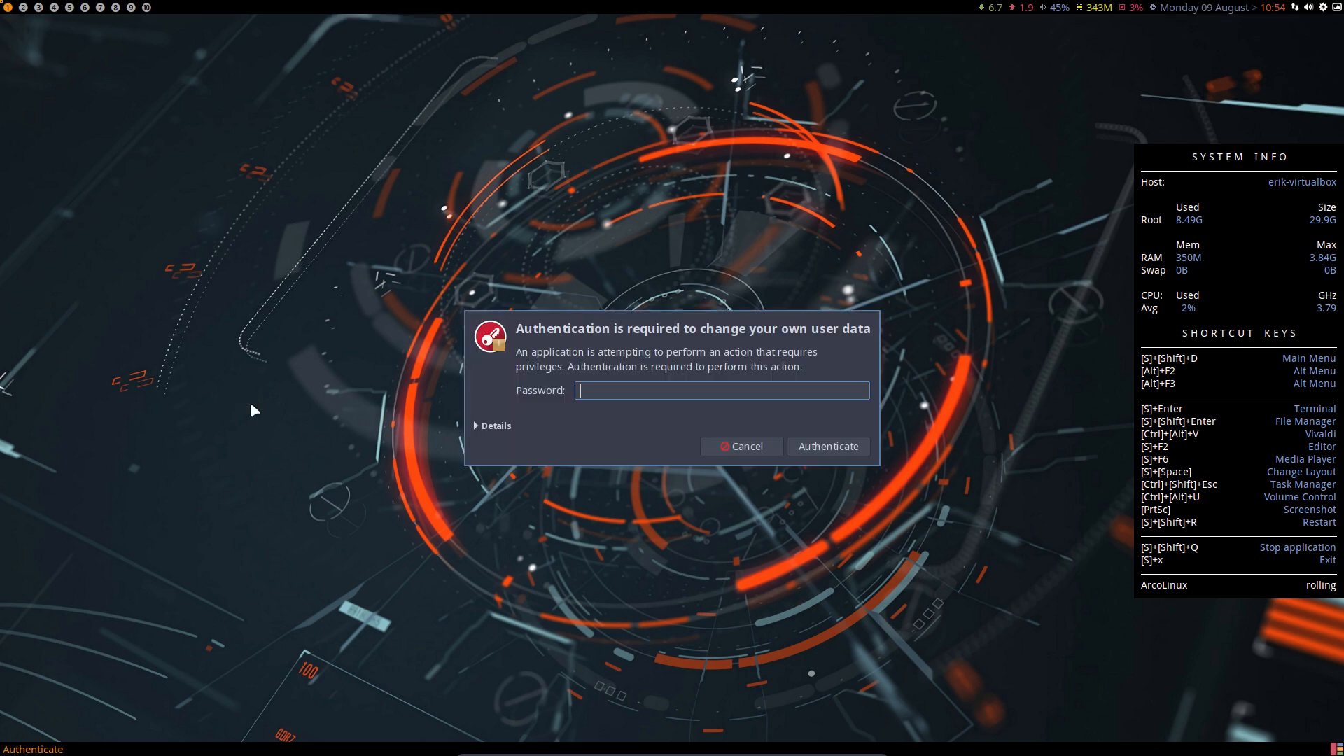
{"action": "type", "text": "••••"}
{"action": "key", "text": "Return"}
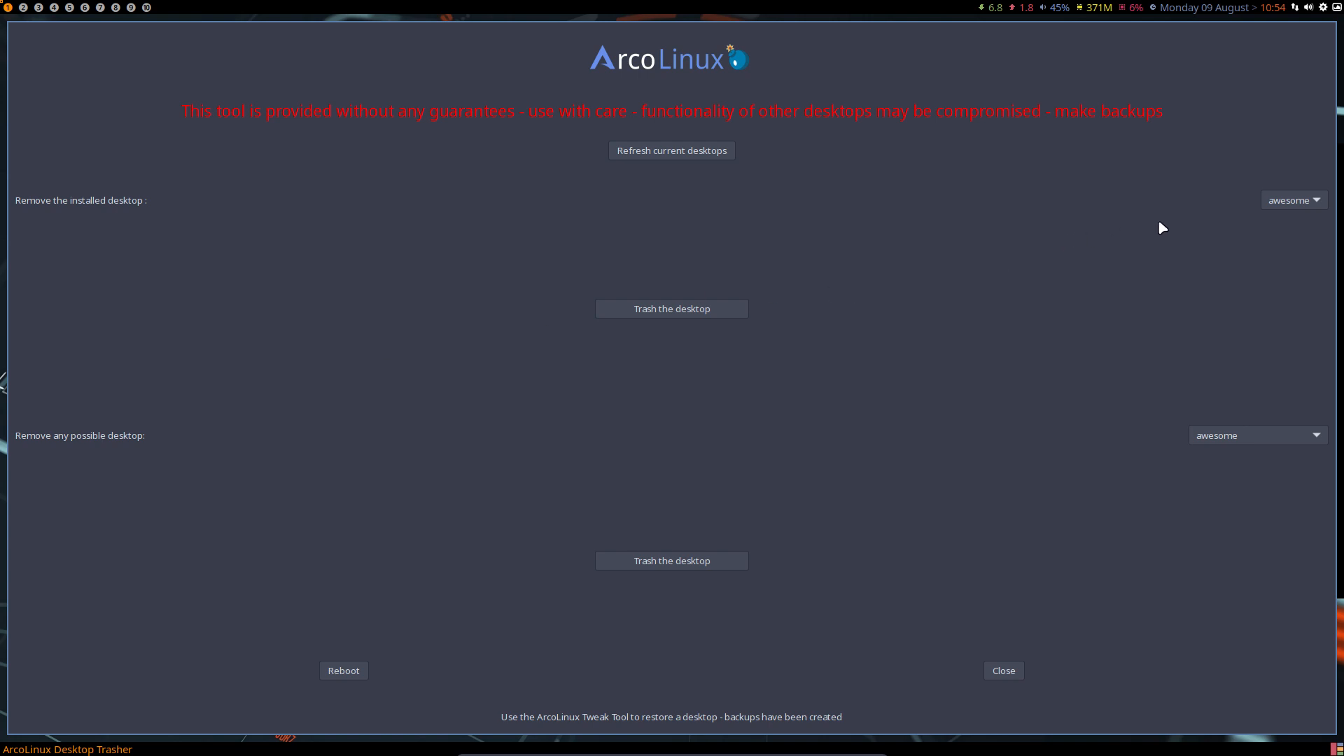
- Trash the mate desktop, dismiss the confirmation and bring up a terminal beside the tool
{"action": "left_click", "coordinate": [1293, 199]}
{"action": "left_click", "coordinate": [1284, 224]}
{"action": "left_click", "coordinate": [711, 313]}
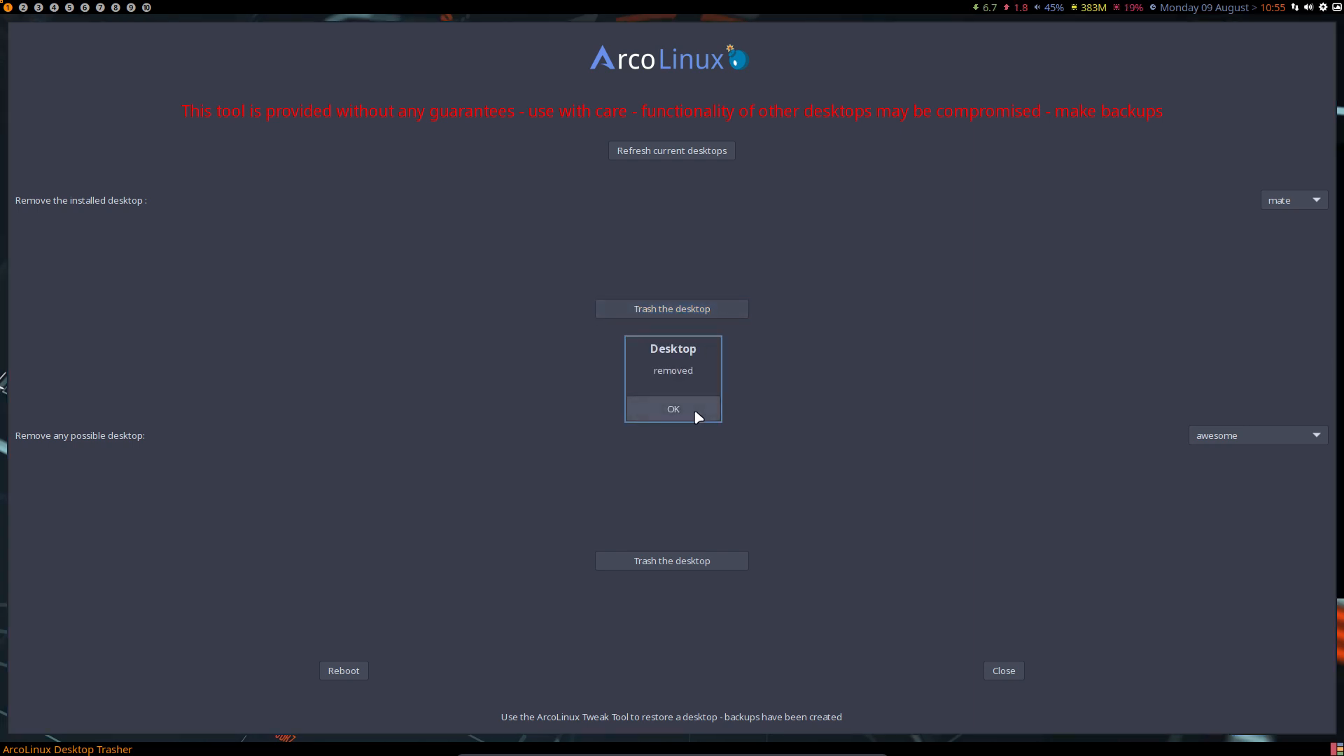
{"action": "left_click", "coordinate": [694, 409]}
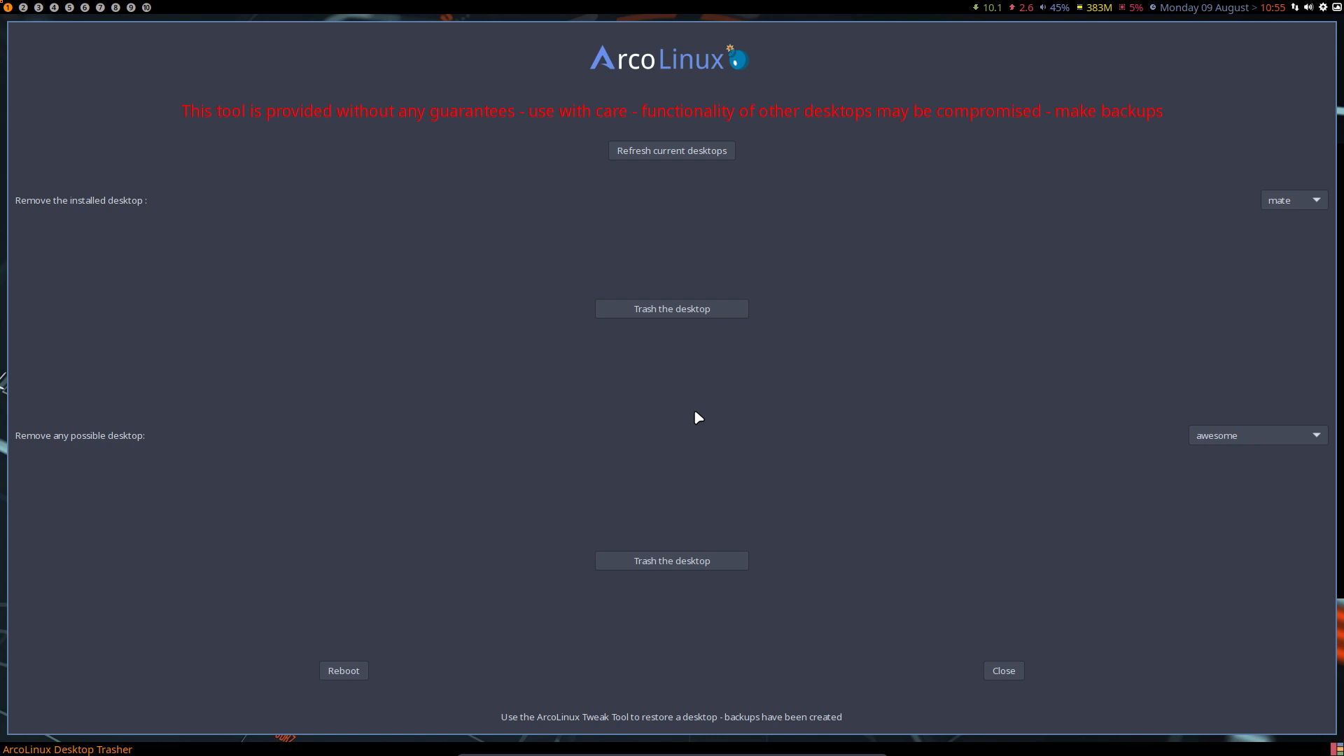
{"action": "key", "text": "super+Return"}
{"action": "type", "text": "sud"}
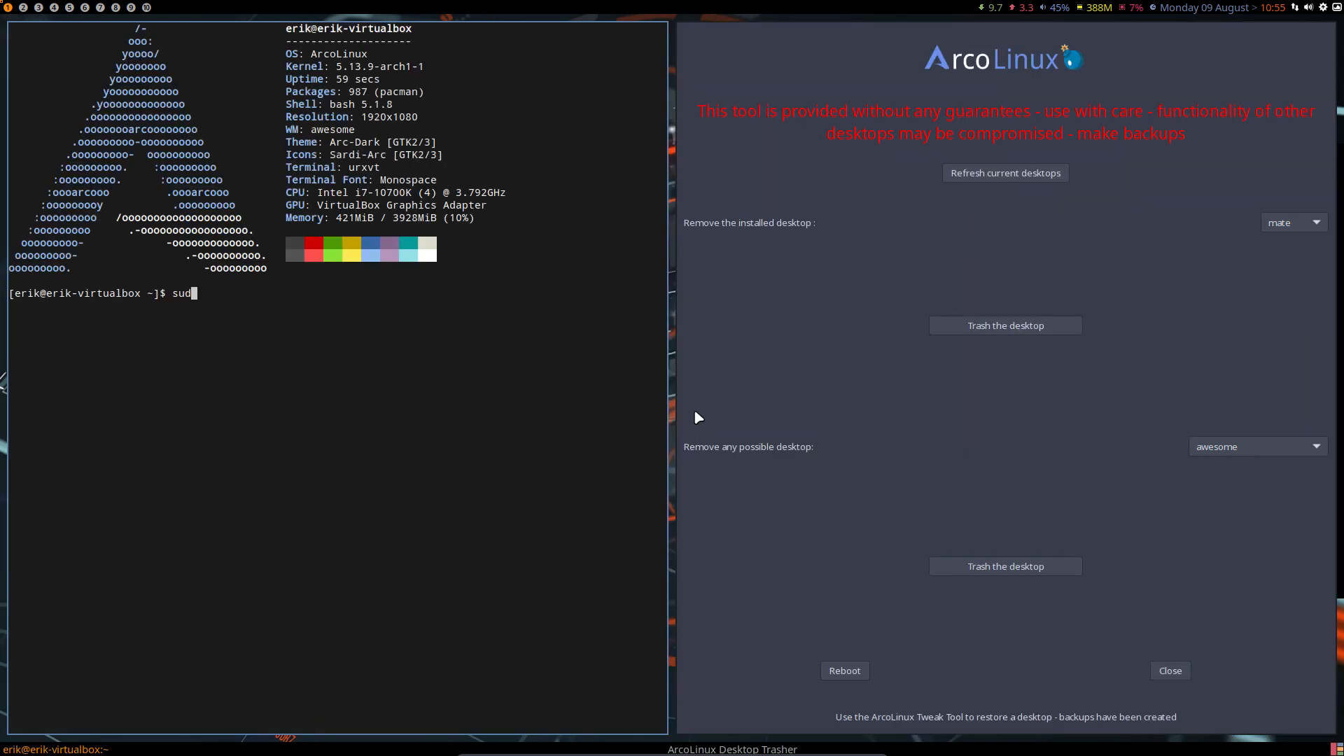
{"action": "type", "text": "o pacman -R"}
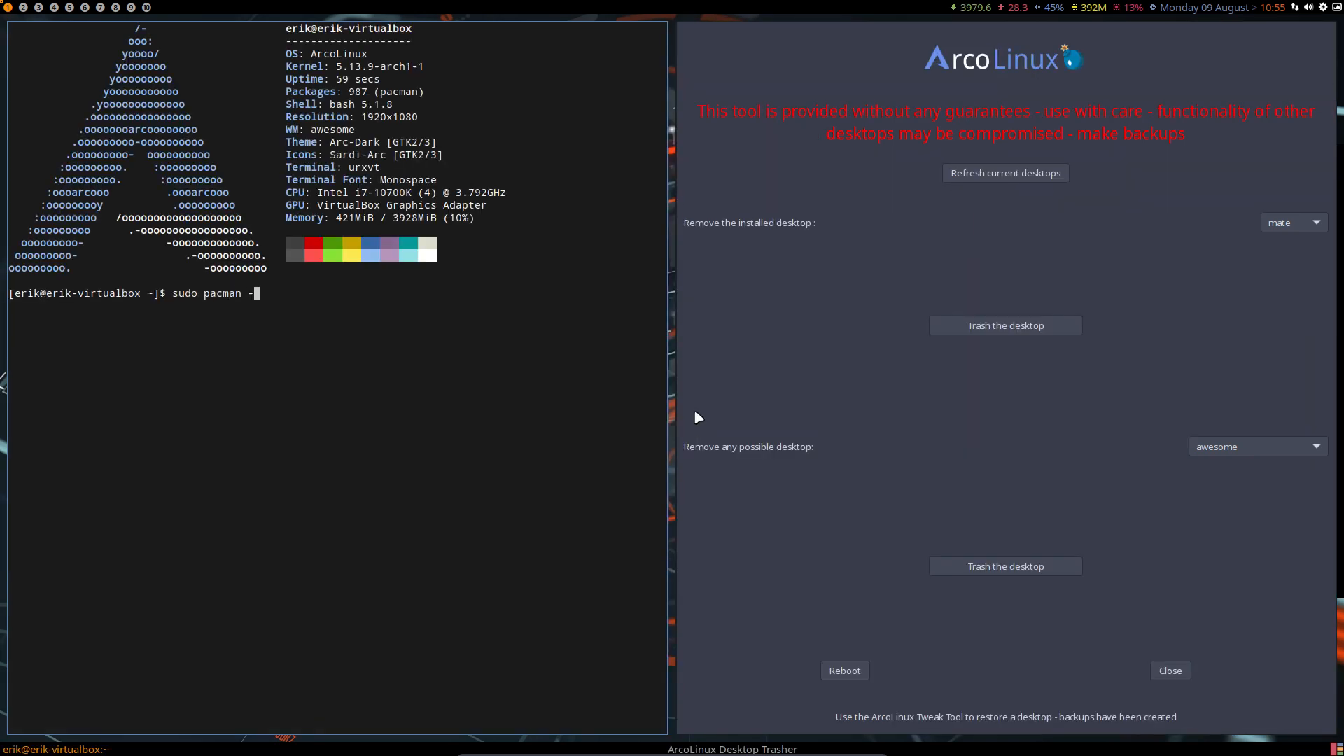
{"action": "type", "text": " ma"}
- Abandon 'sudo pacman -R ma', run xd showing only awesome.desktop, then alias xd revealing ls /usr/share/xsessions
{"action": "key", "text": "Tab"}
{"action": "key", "text": "Tab"}
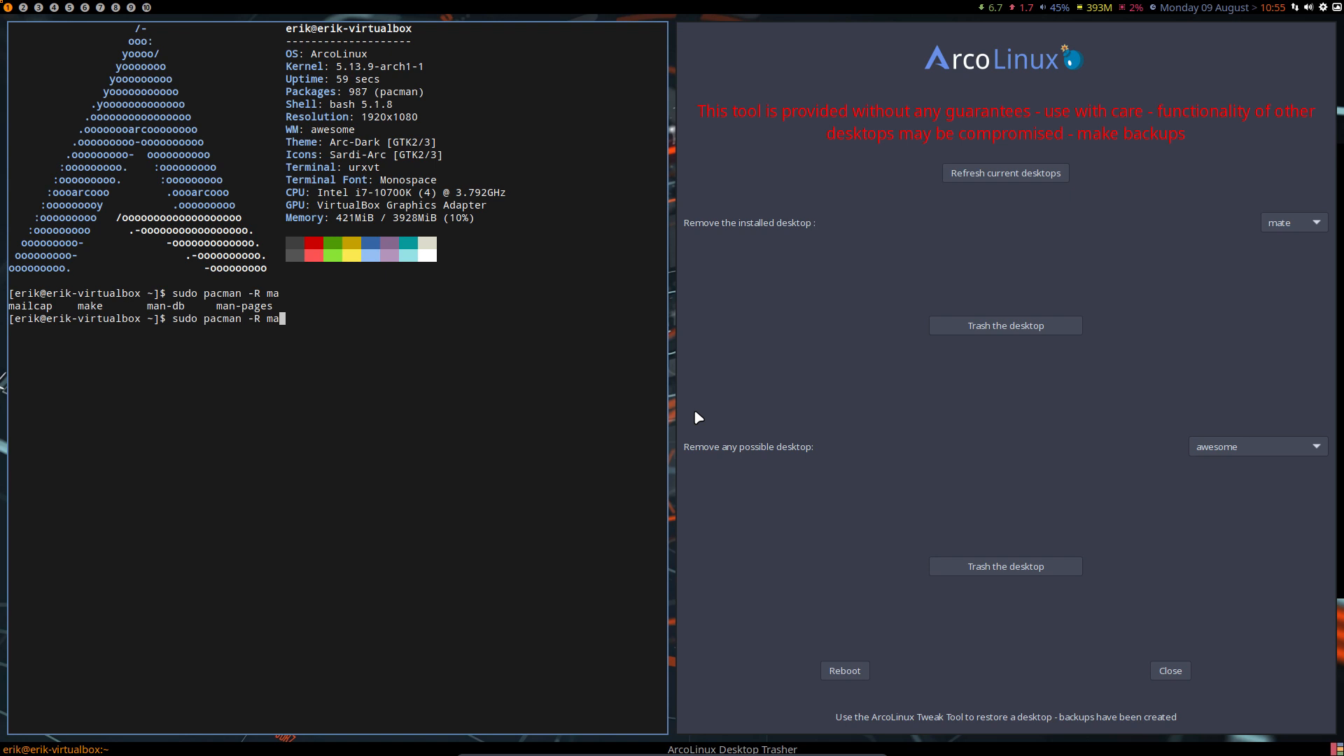
{"action": "key", "text": "BackSpace"}
{"action": "key", "text": "BackSpace"}
{"action": "key", "text": "BackSpace"}
{"action": "key", "text": "BackSpace"}
{"action": "key", "text": "BackSpace"}
{"action": "key", "text": "BackSpace"}
{"action": "key", "text": "BackSpace"}
{"action": "key", "text": "BackSpace"}
{"action": "type", "text": "xd"}
{"action": "key", "text": "Return"}
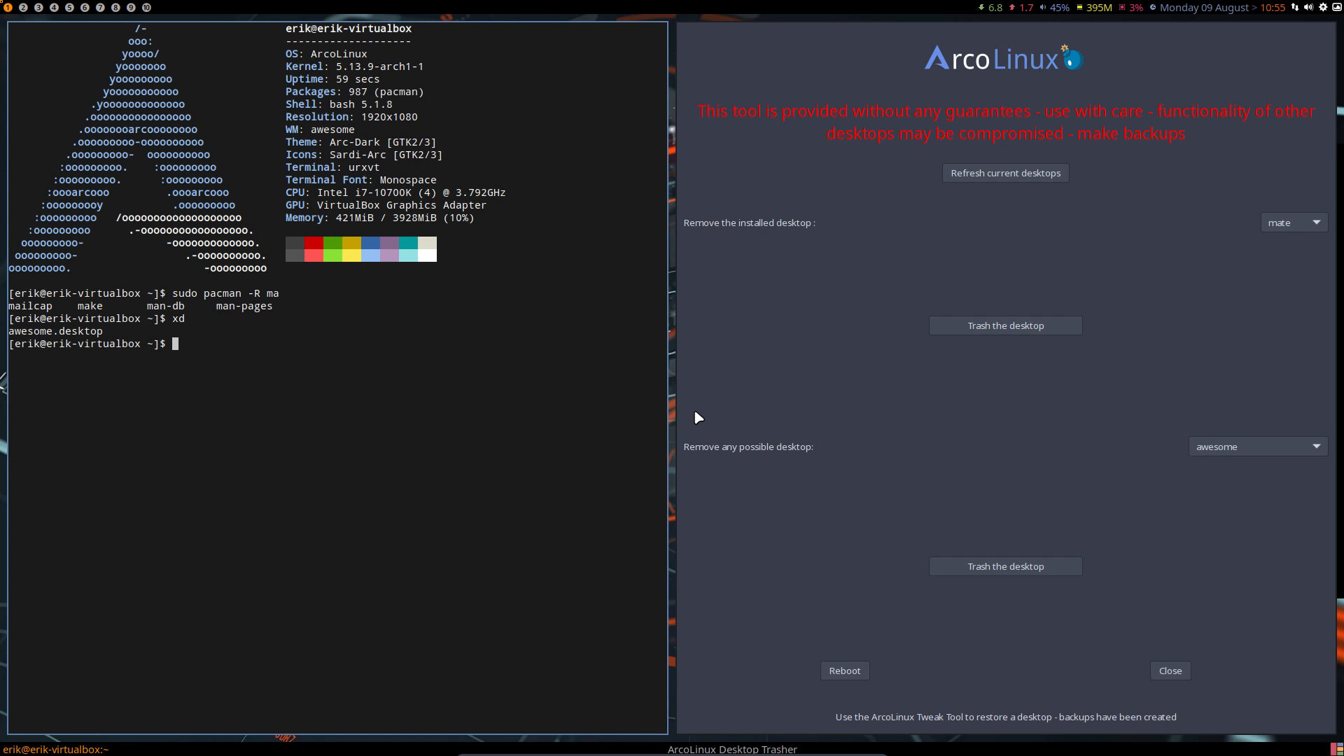
{"action": "type", "text": "alias "}
{"action": "type", "text": "xd"}
{"action": "key", "text": "Return"}
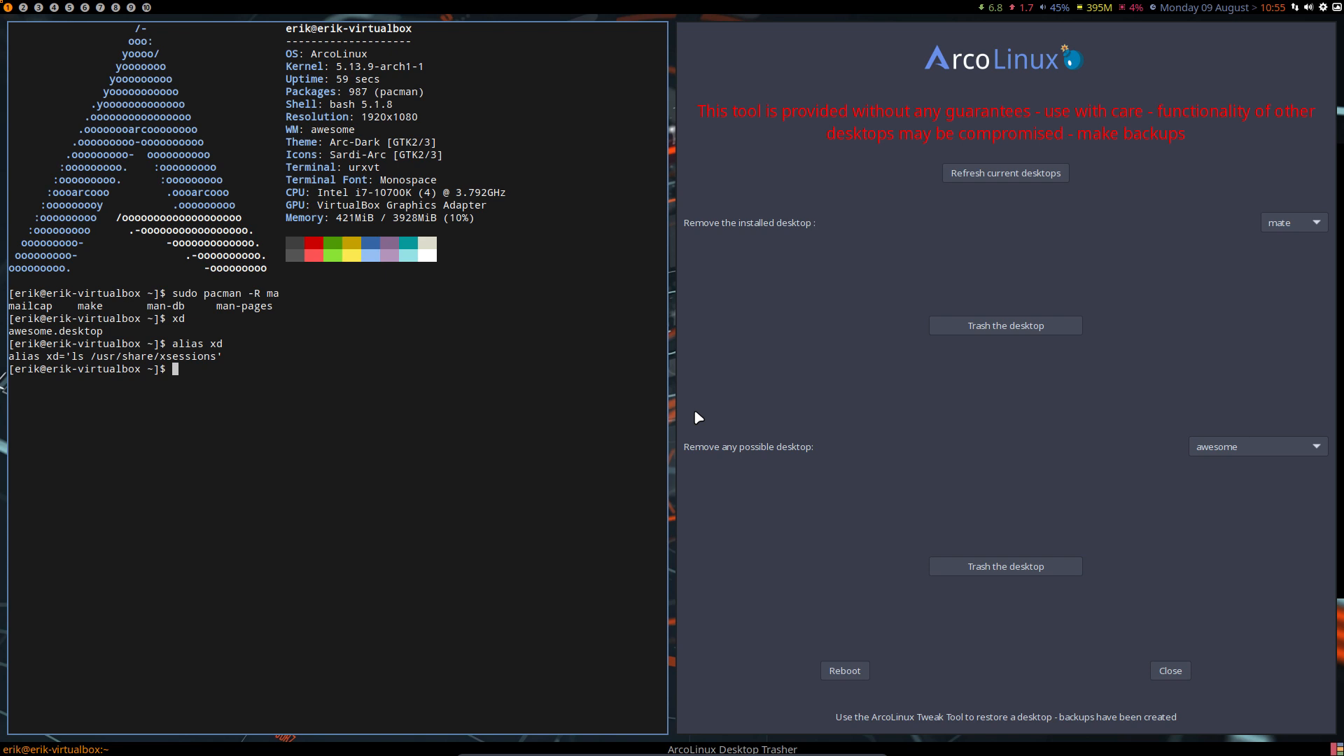